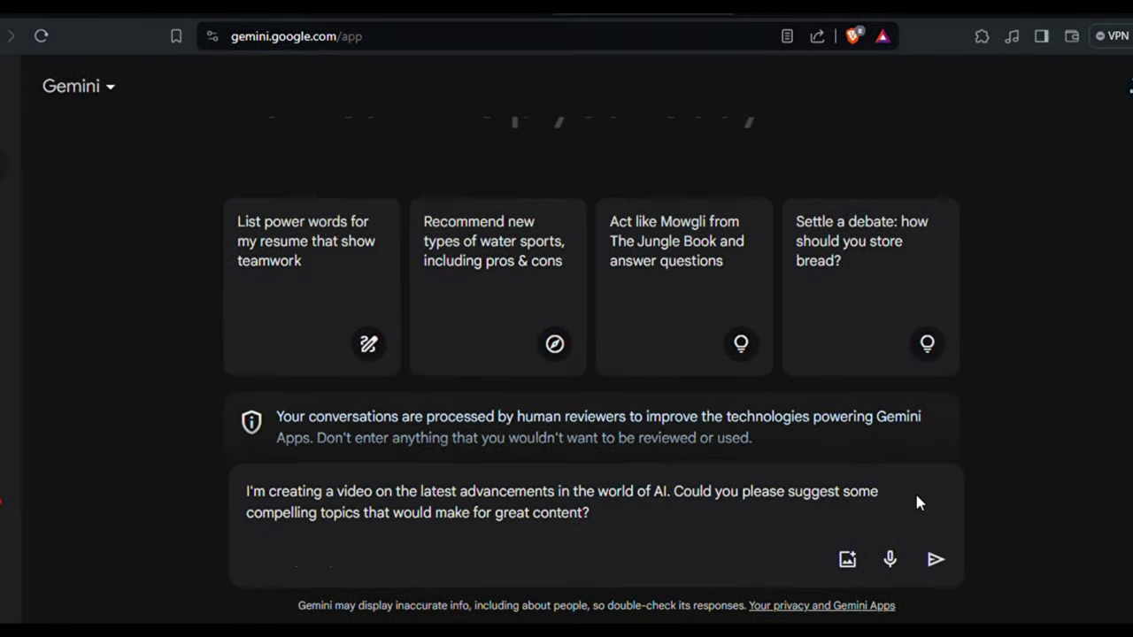
Step: Send the AI-advancements video topic prompt to Gemini and read the suggested topic ideas
click(918, 502)
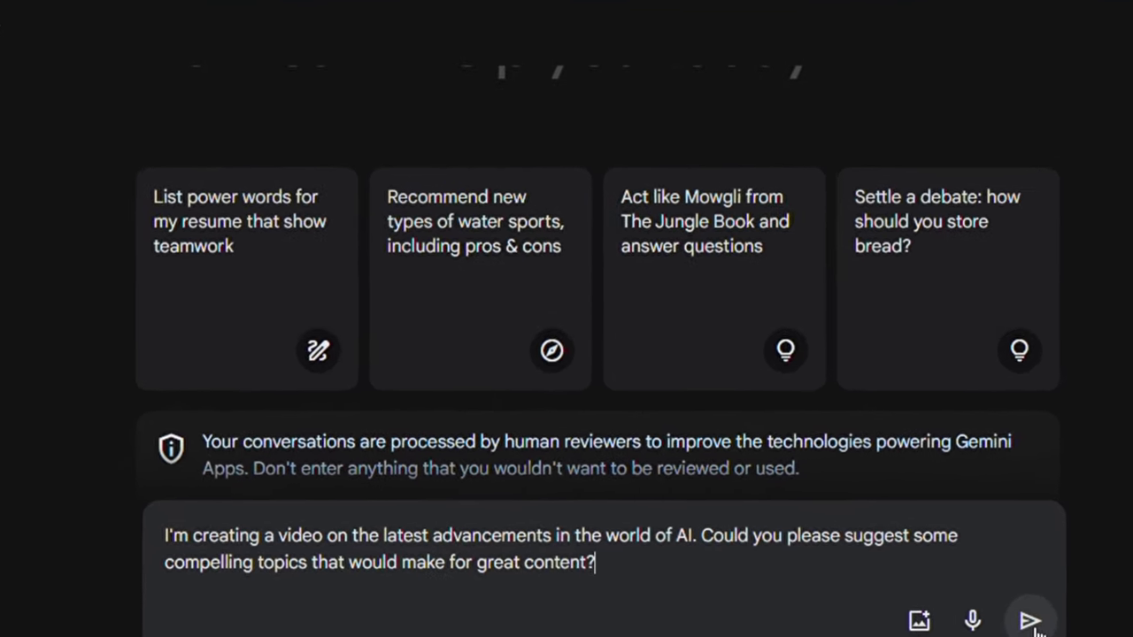
key(Return)
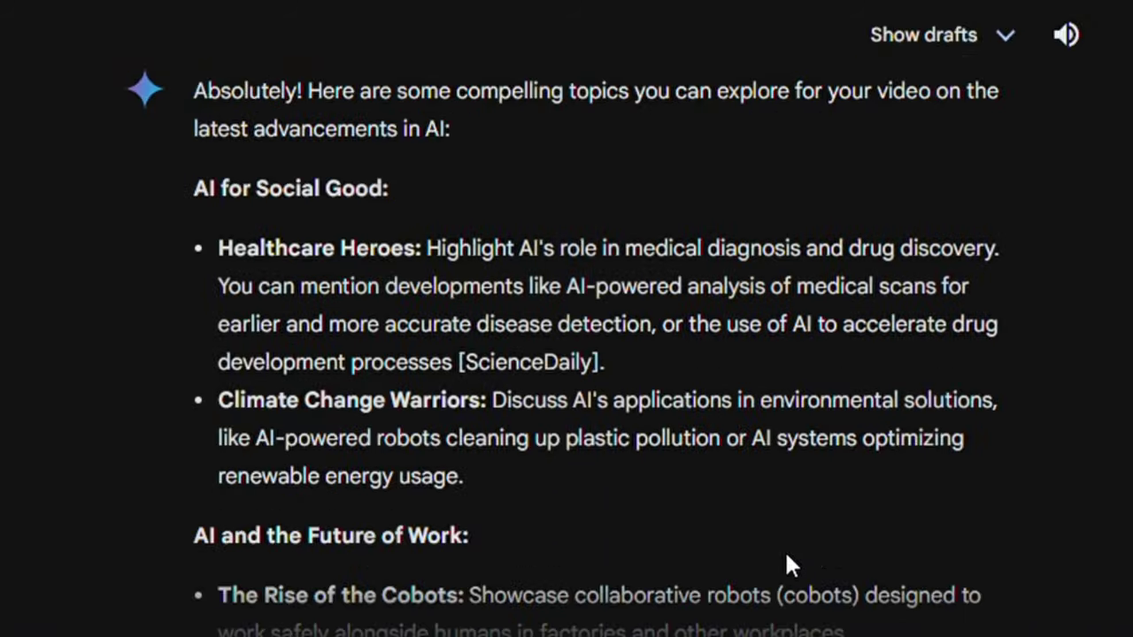
scroll(783, 549, down, 5)
scroll(359, 426, down, 3)
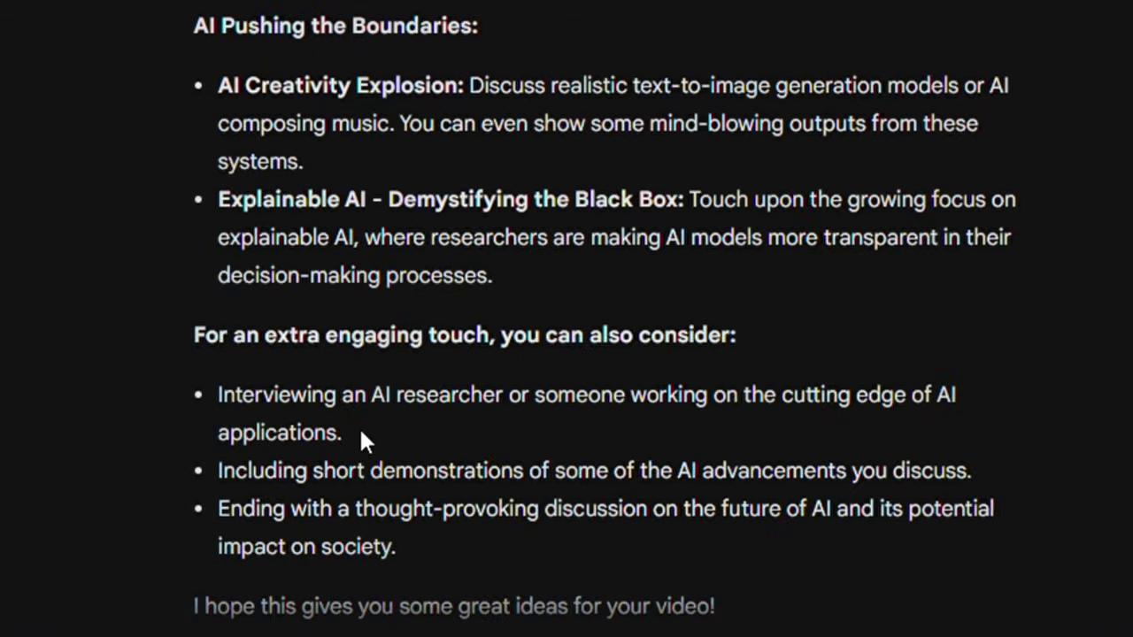
scroll(398, 496, up, 2)
scroll(397, 496, up, 10)
Step: Copy the prompt text and paste it back into the input, caret at its start
drag(859, 99, 167, 88)
key(ctrl+c)
key(ctrl+v)
key(ctrl+Home)
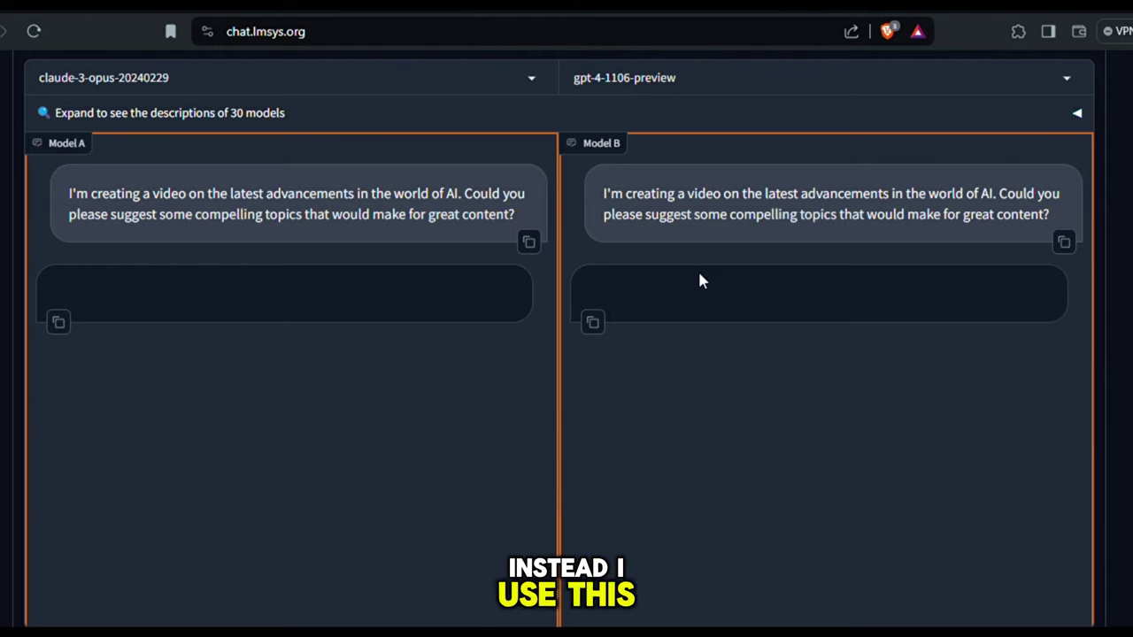
Step: Browse the Model B dropdown's list of models to compare against claude-3-opus
click(704, 80)
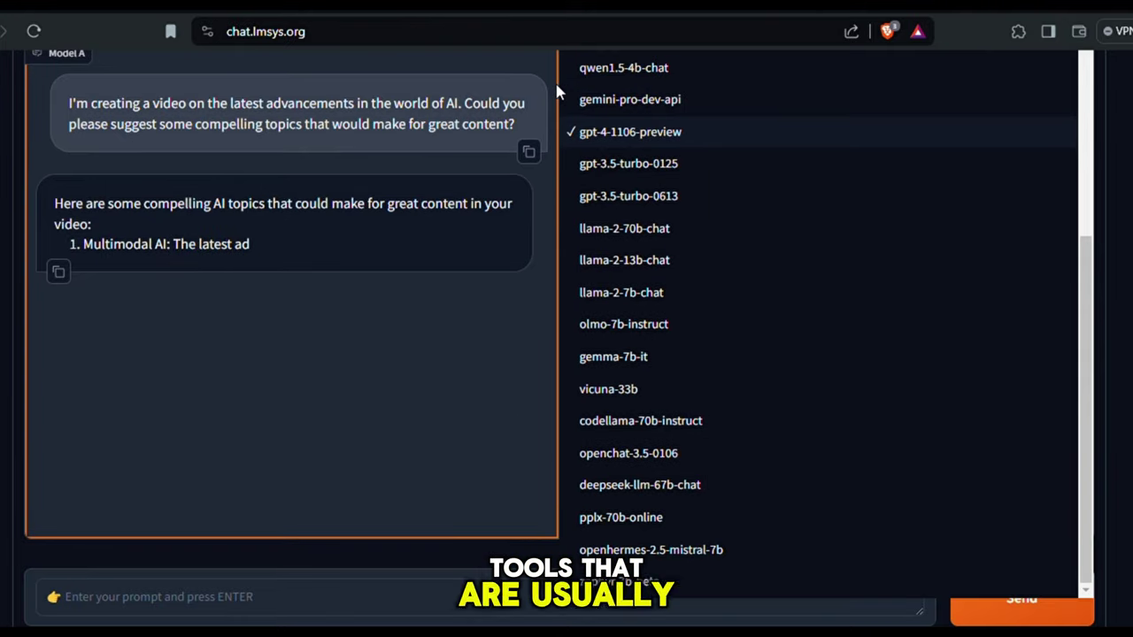
scroll(557, 91, up, 2)
scroll(642, 294, down, 1)
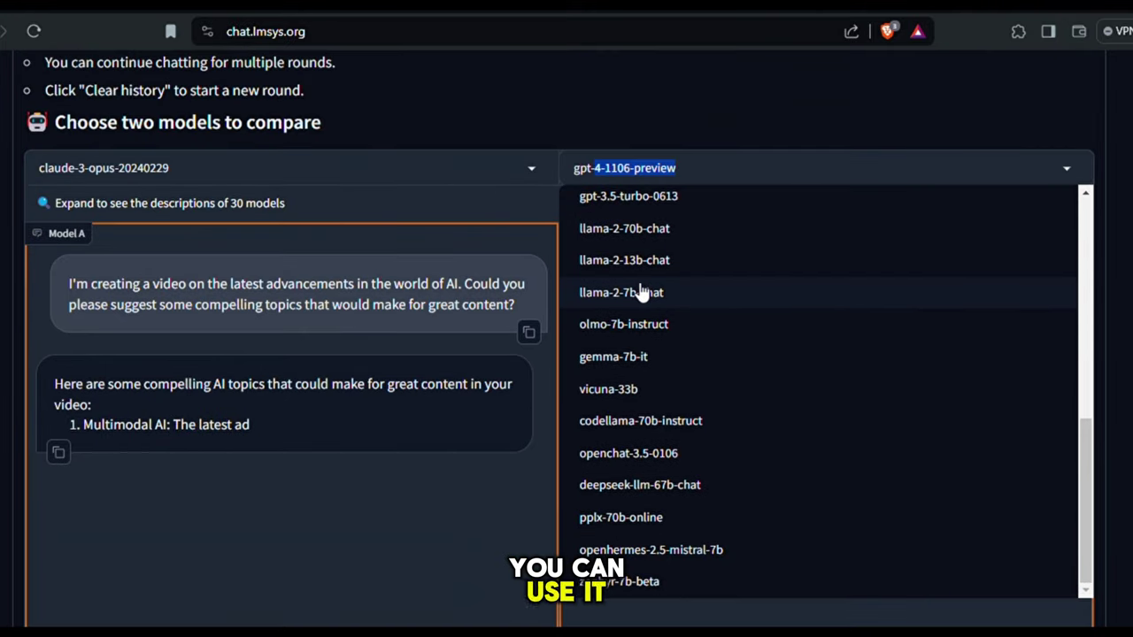
scroll(642, 294, down, 2)
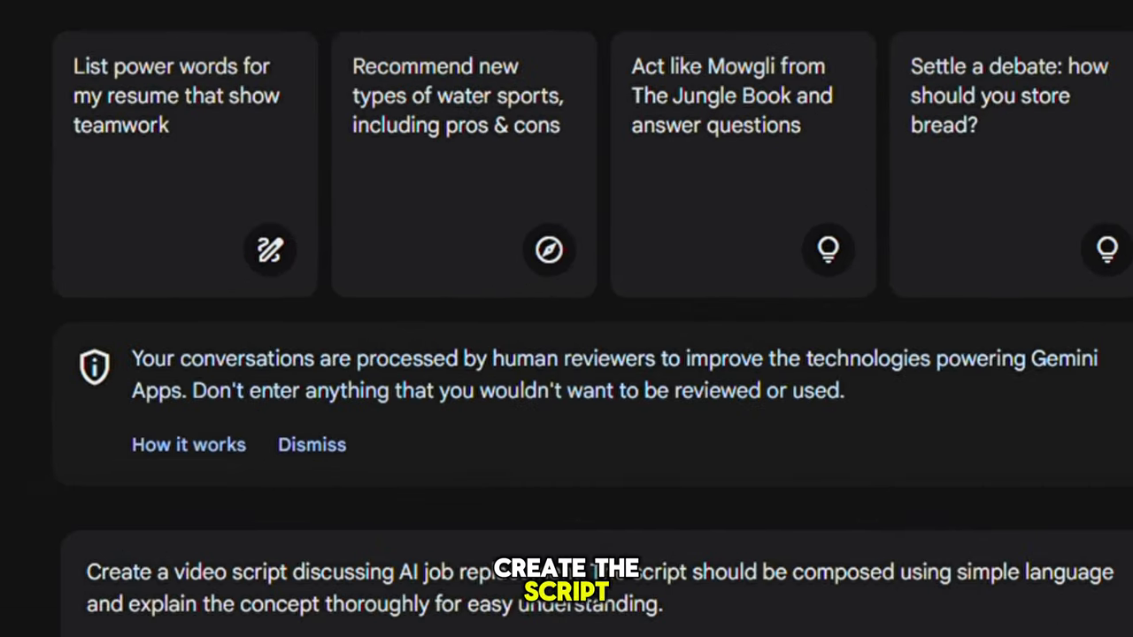
Step: Send the 'AI and the Job Market: Friend or Foe?' script prompt and read Gemini's script
click(991, 591)
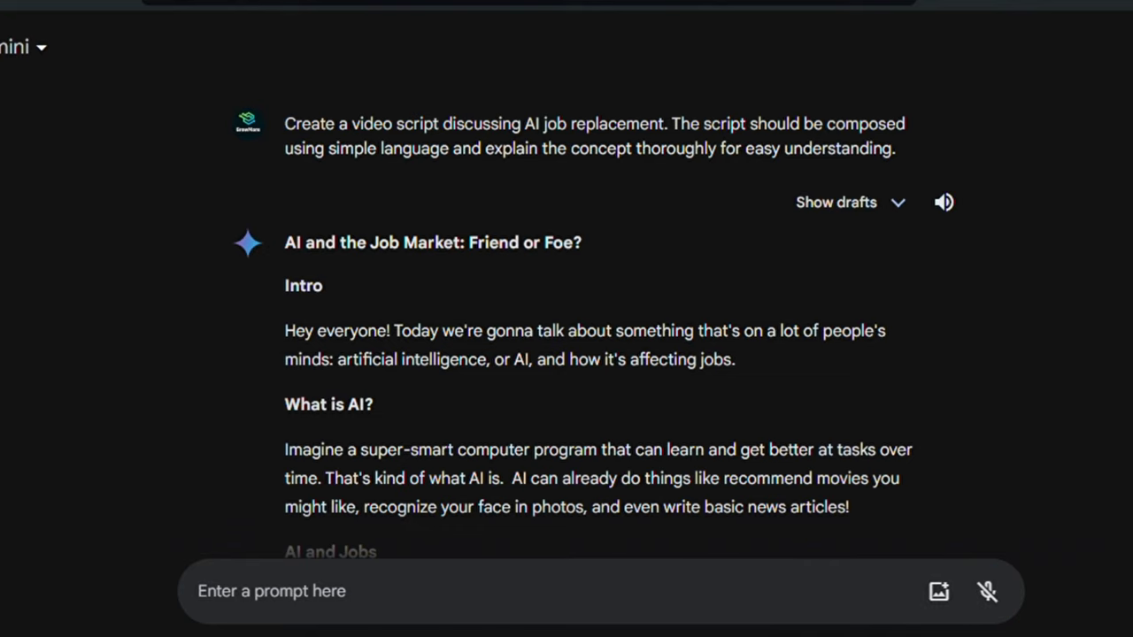
scroll(593, 336, down, 2)
scroll(594, 337, down, 3)
scroll(593, 336, down, 3)
scroll(594, 336, up, 4)
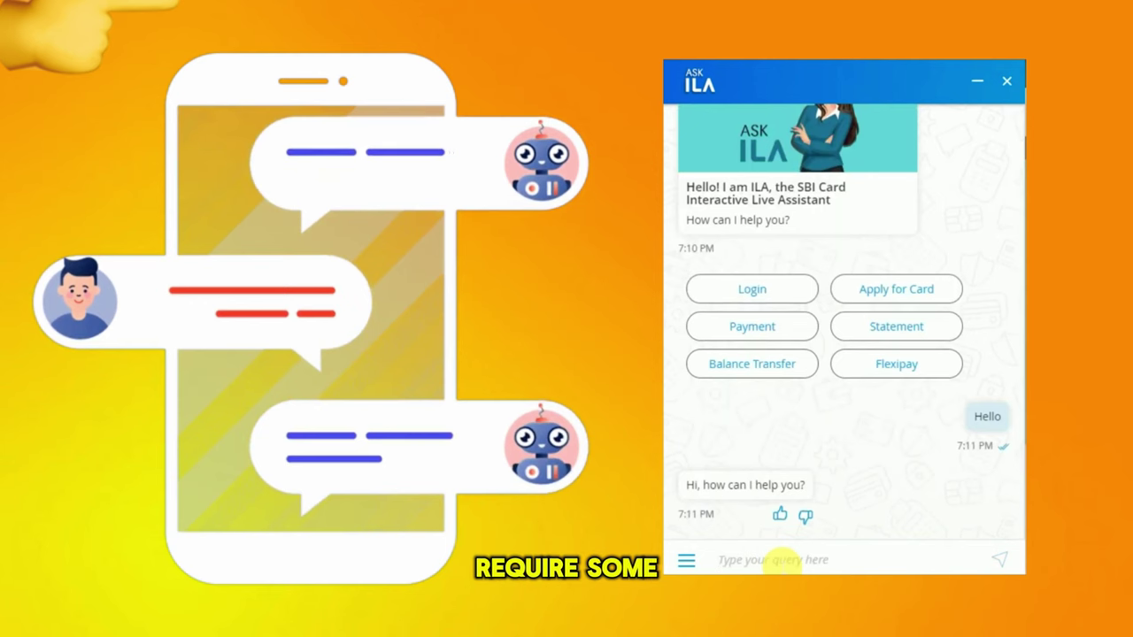
Step: Begin a question to the ILA card assistant with 'Tell m'
text(Tell)
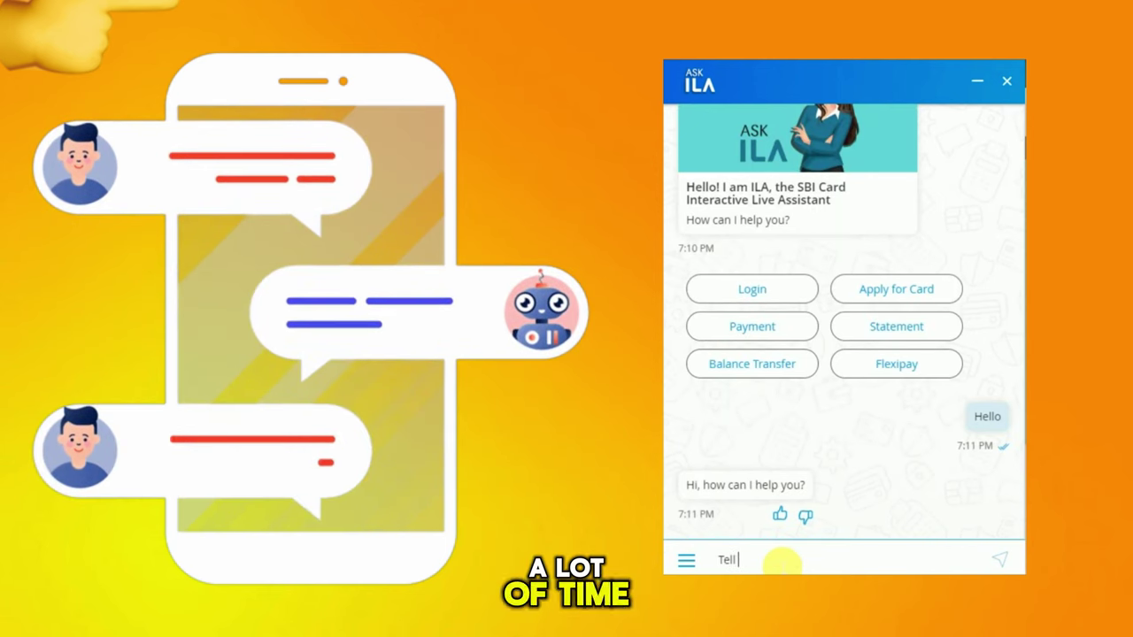
text( m)
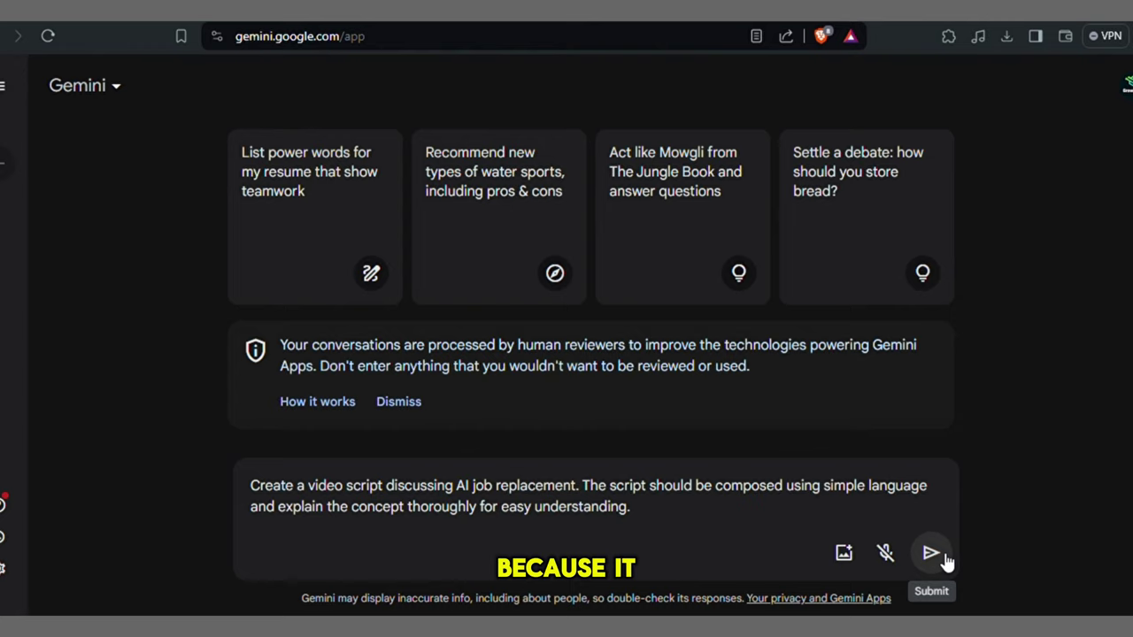
Step: Submit the job-replacement script prompt and read the intro, AI, jobs and good-news sections
click(931, 555)
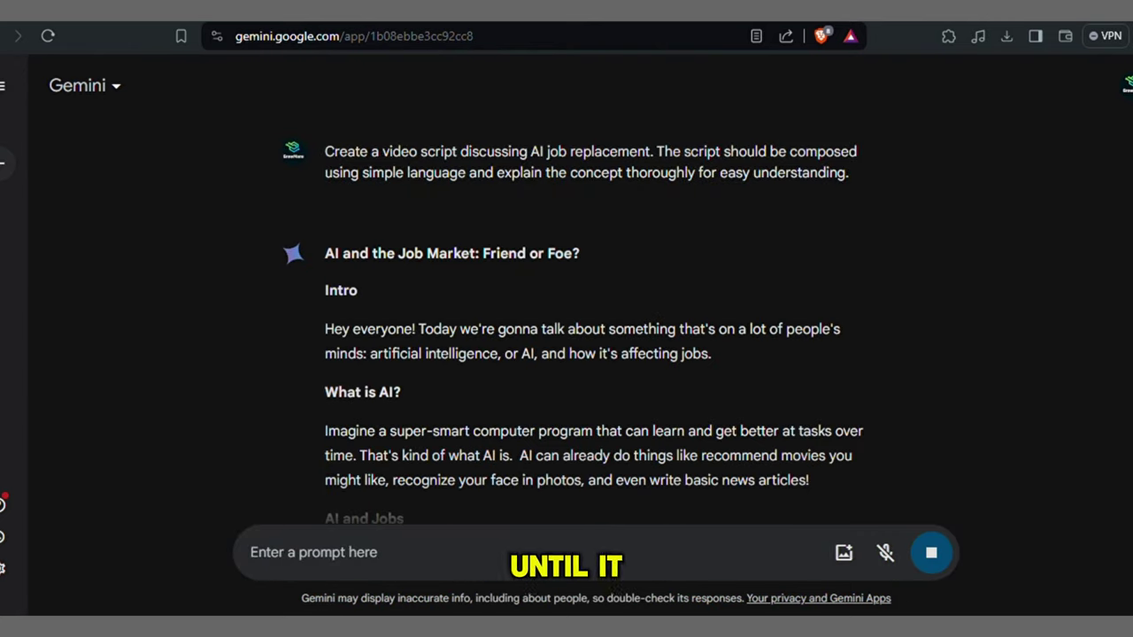
scroll(1115, 349, down, 2)
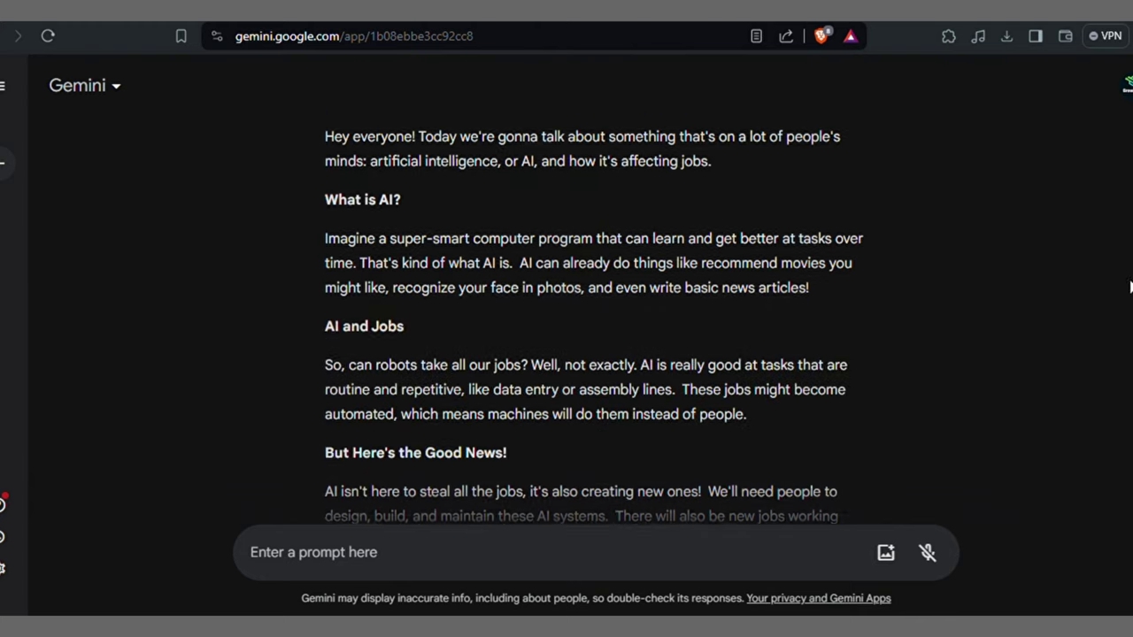
scroll(1115, 348, down, 2)
scroll(1115, 440, down, 3)
scroll(1112, 469, down, 2)
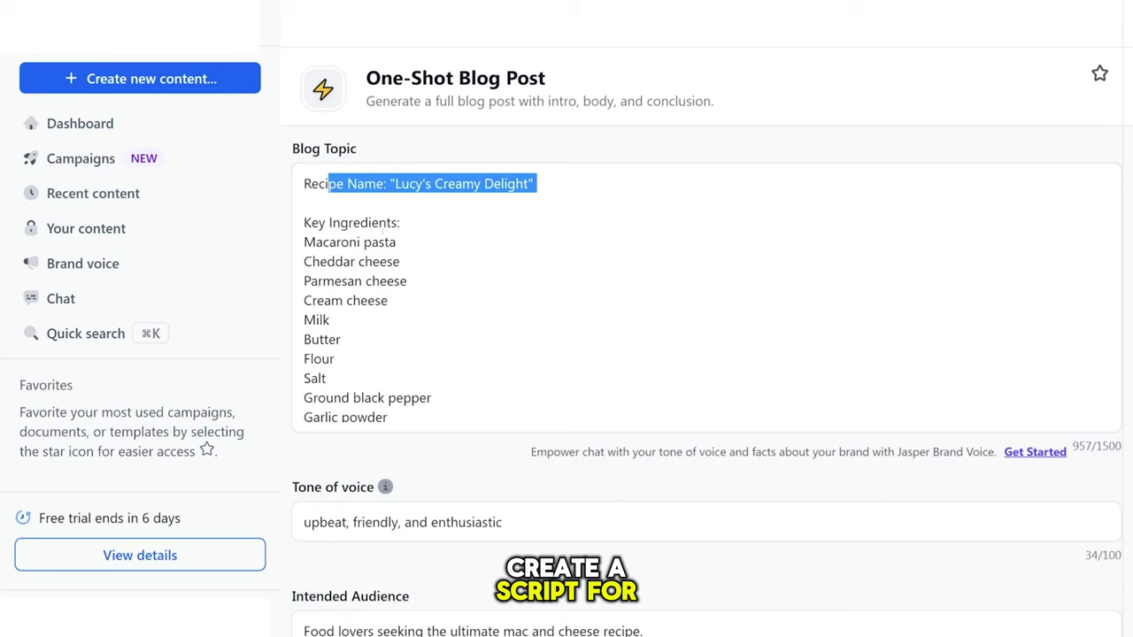
Step: Scroll through Jasper's generated Lucy's Creamy Delight mac-and-cheese blog post
scroll(705, 297, down, 3)
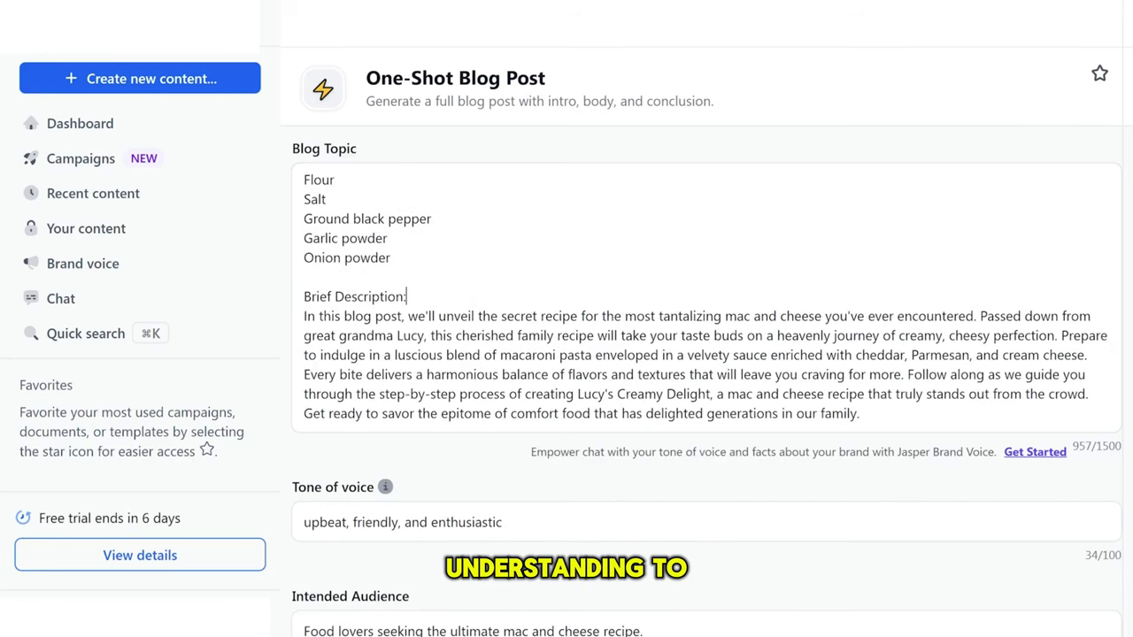
scroll(372, 382, down, 3)
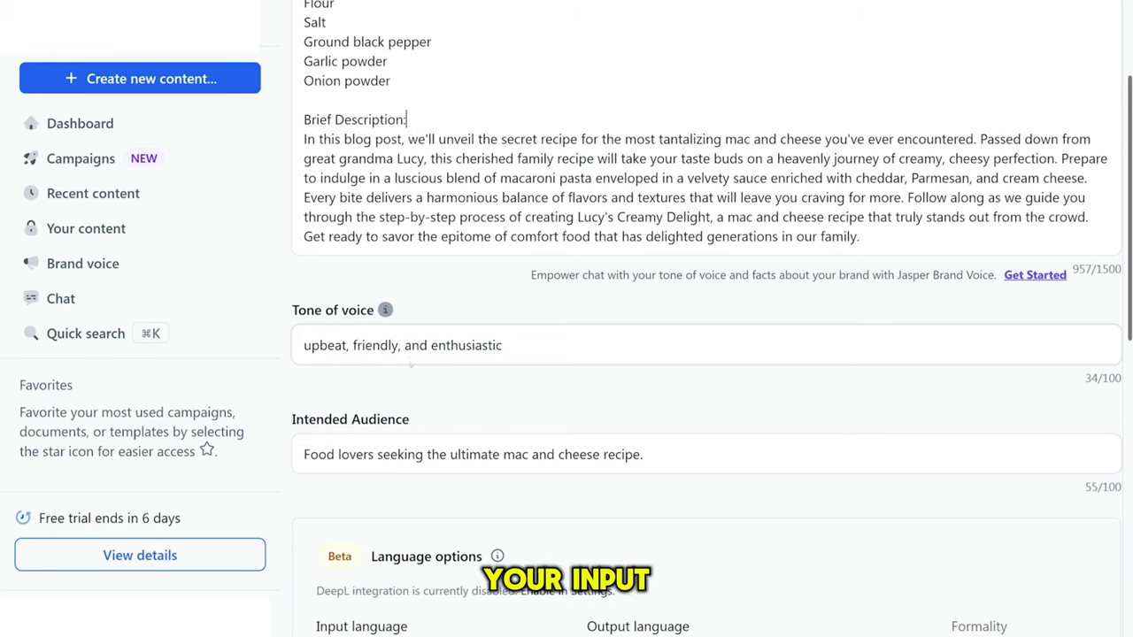
scroll(410, 435, down, 3)
scroll(474, 387, down, 2)
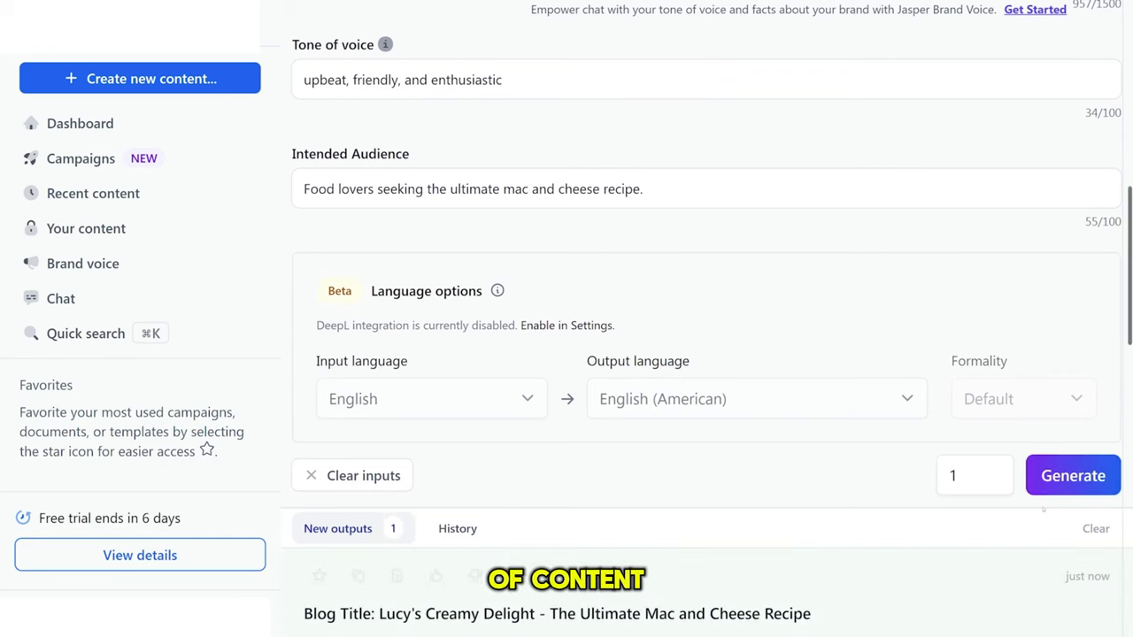
scroll(1042, 509, down, 4)
scroll(1037, 509, down, 3)
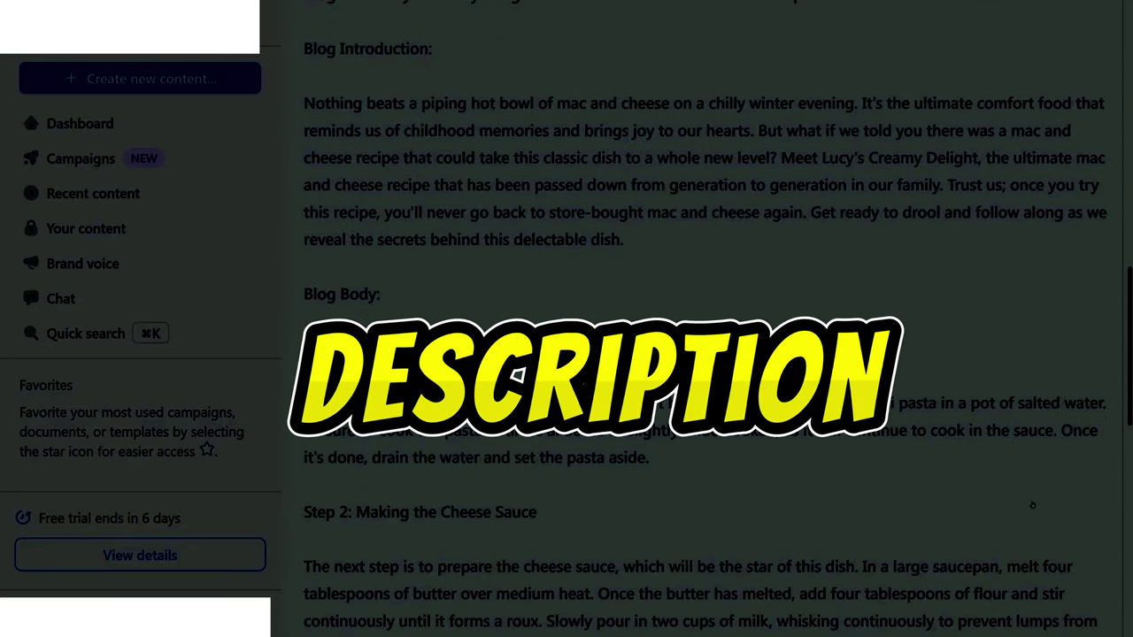
scroll(1030, 500, down, 3)
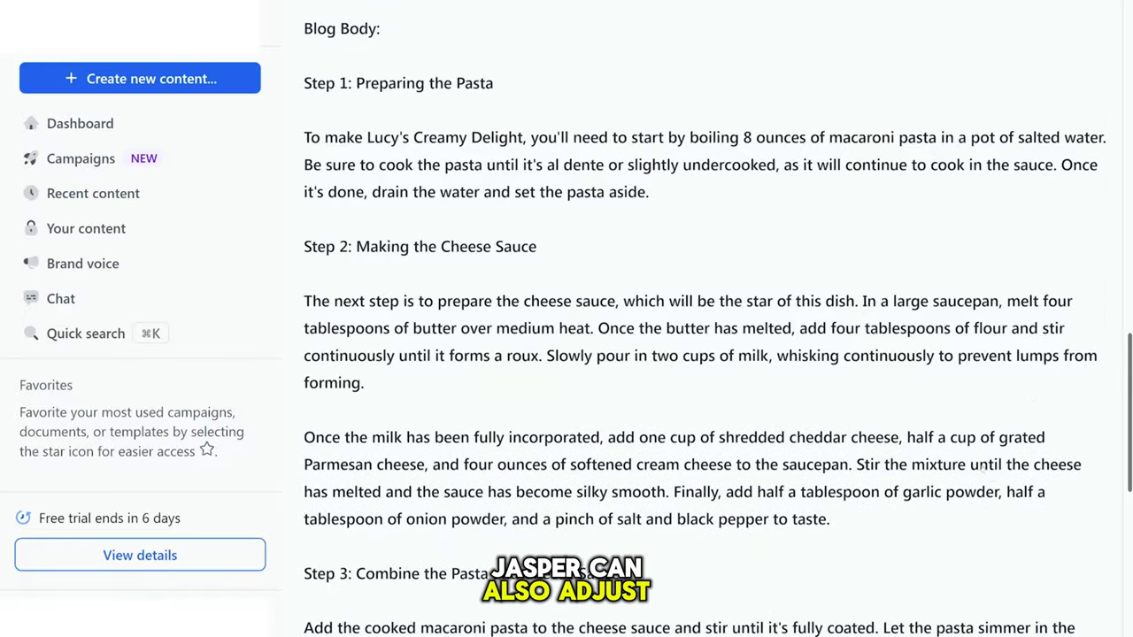
scroll(983, 469, down, 2)
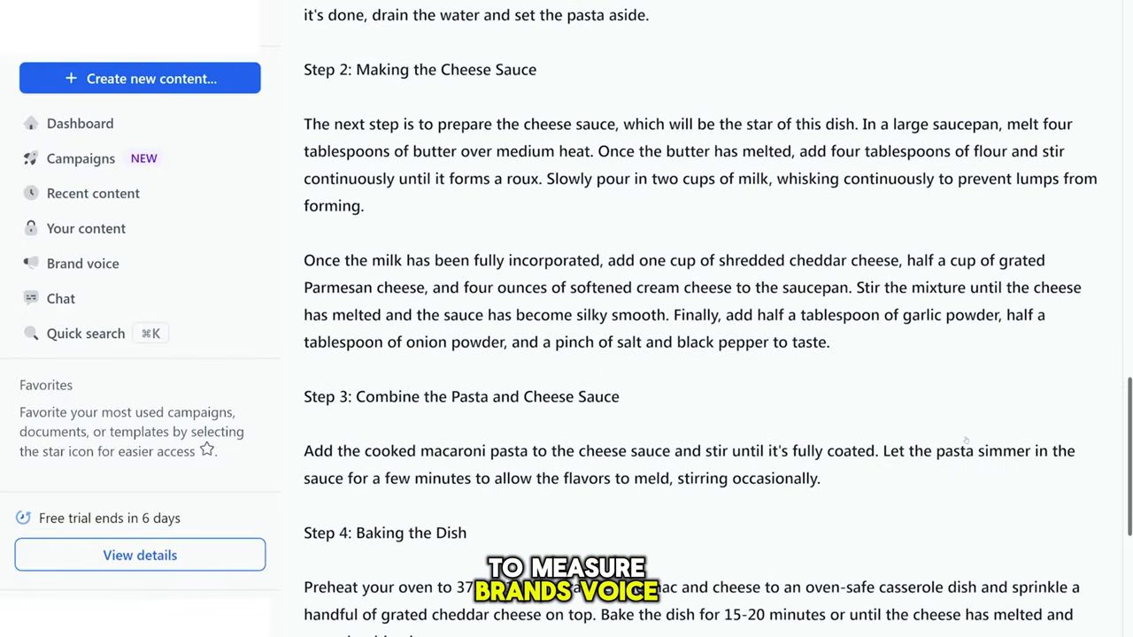
scroll(969, 449, down, 1)
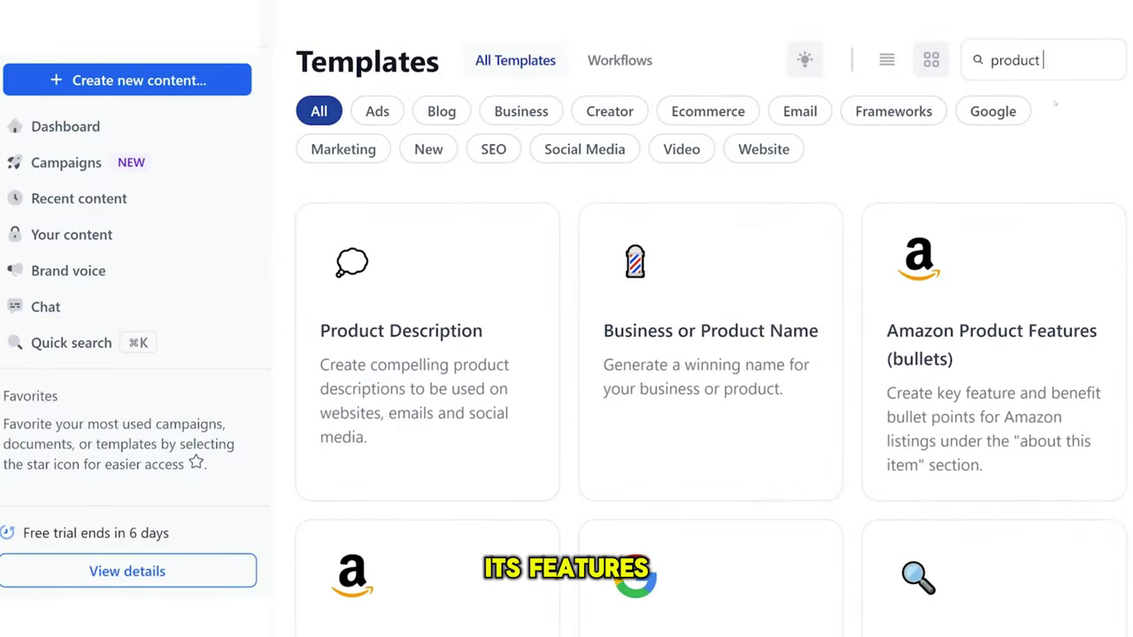
Step: Open the Product Description template and review its ProDrive Golf Ball Launcher form
text(d)
click(390, 384)
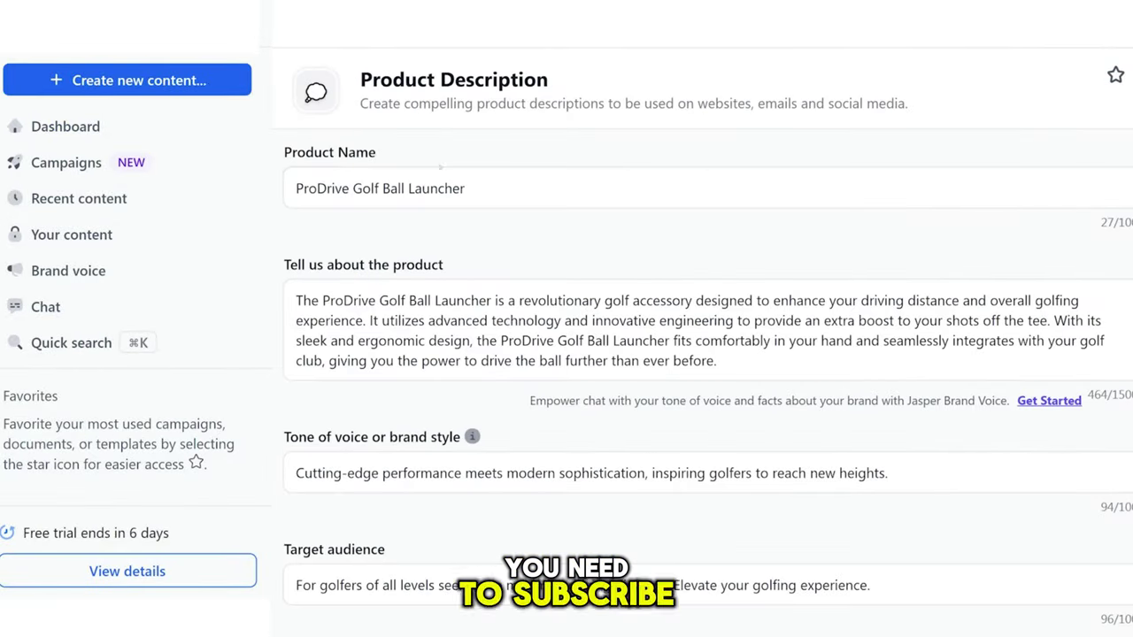
scroll(492, 262, down, 1)
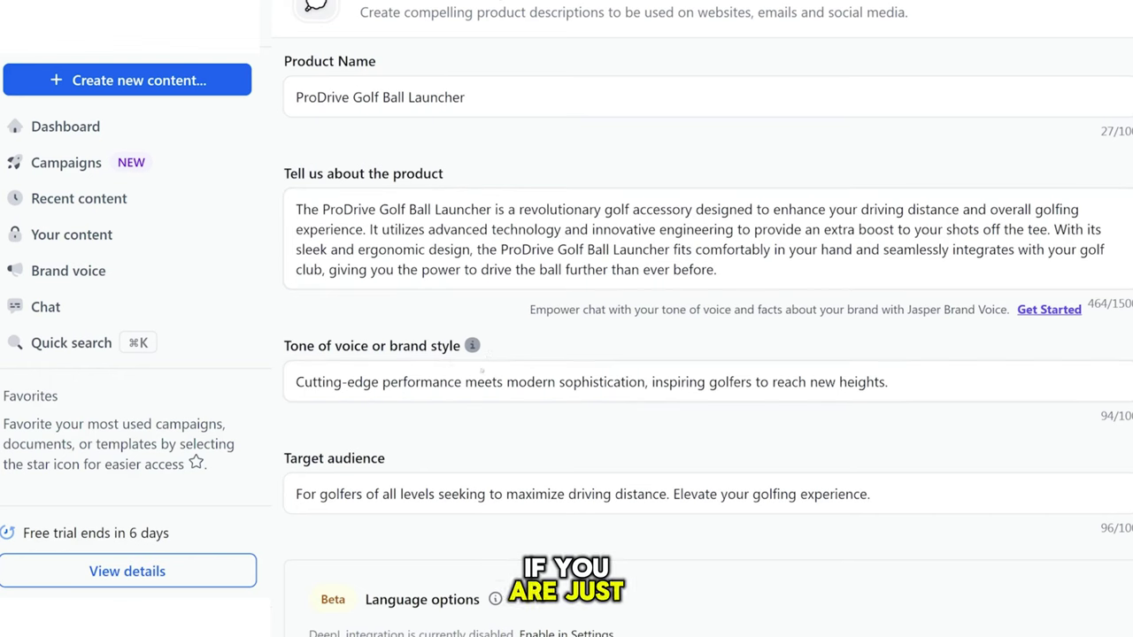
scroll(483, 371, down, 2)
scroll(487, 363, down, 1)
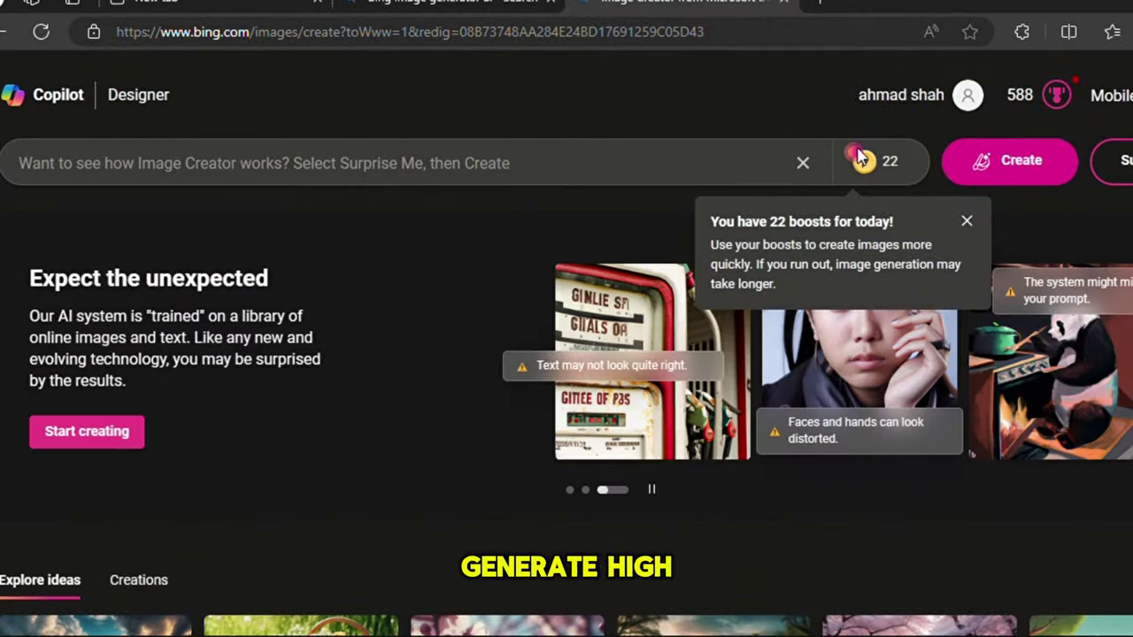
Step: Zoom in and out on the night city skyline image, then return to its details
scroll(704, 370, up, 3)
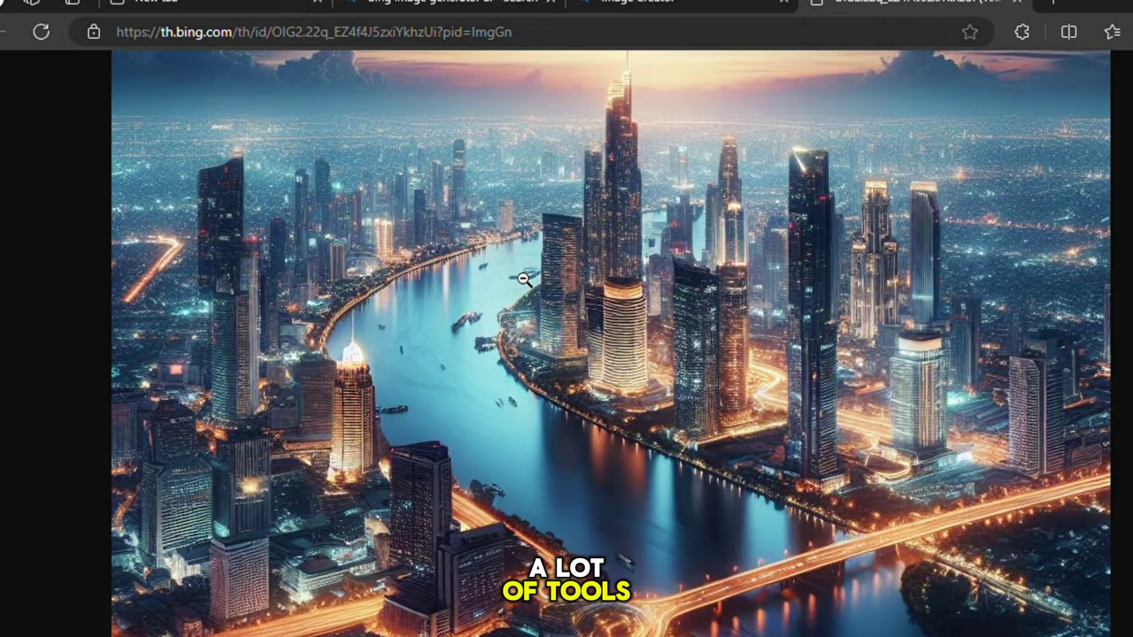
click(522, 278)
click(675, 613)
scroll(625, 375, up, 5)
click(565, 321)
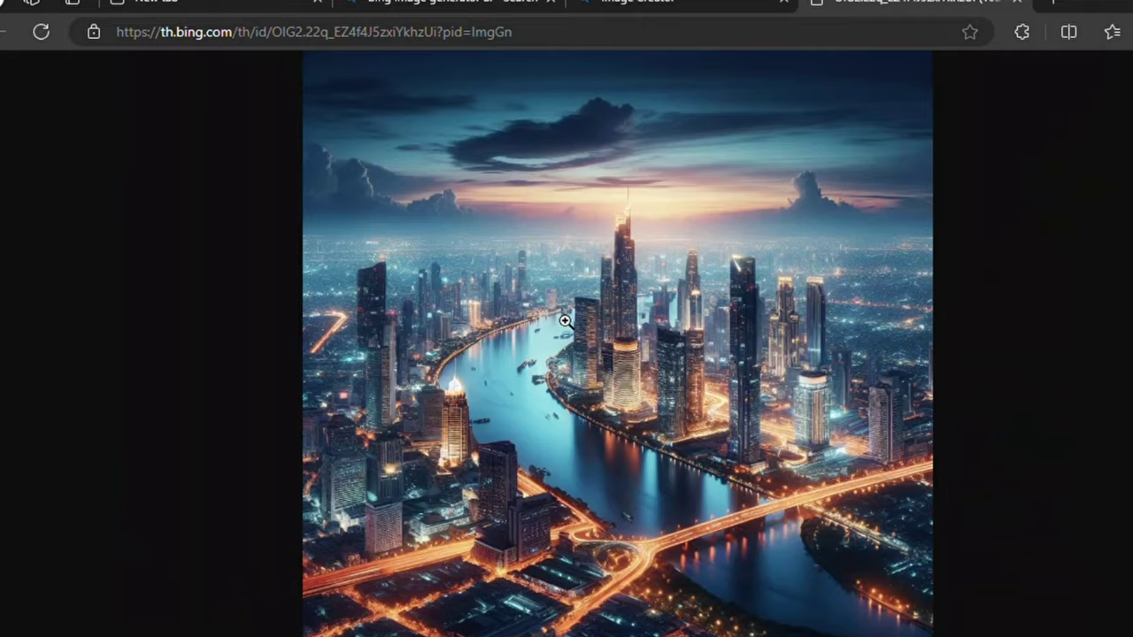
key(ctrl+shift+Tab)
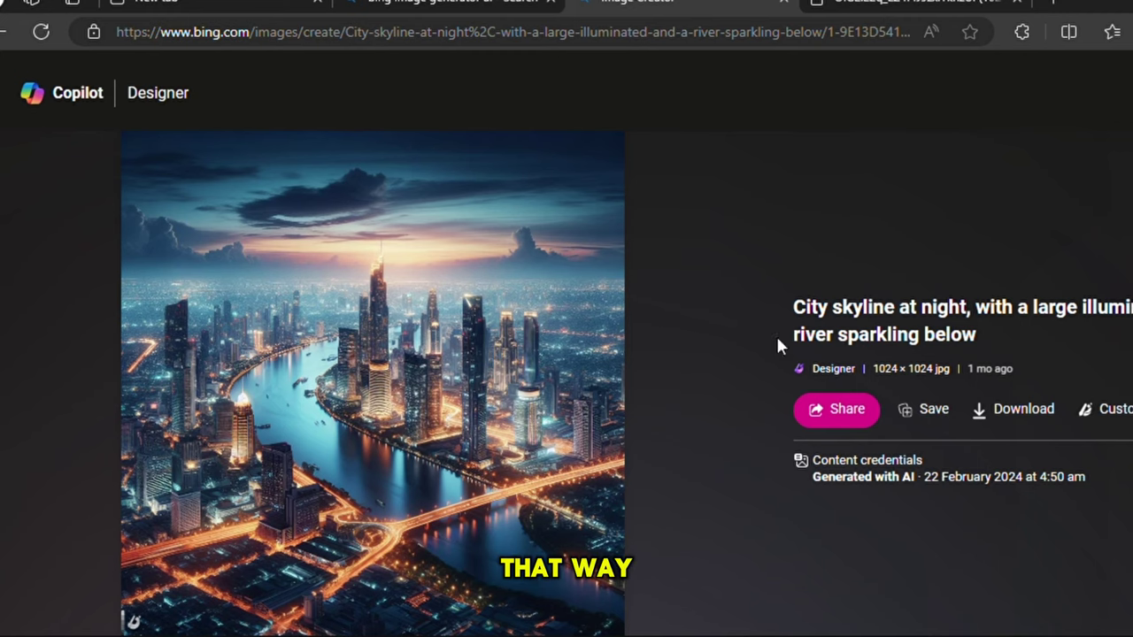
Step: Show your Creations and open the pastel candy-store image
scroll(599, 405, down, 2)
scroll(157, 398, down, 2)
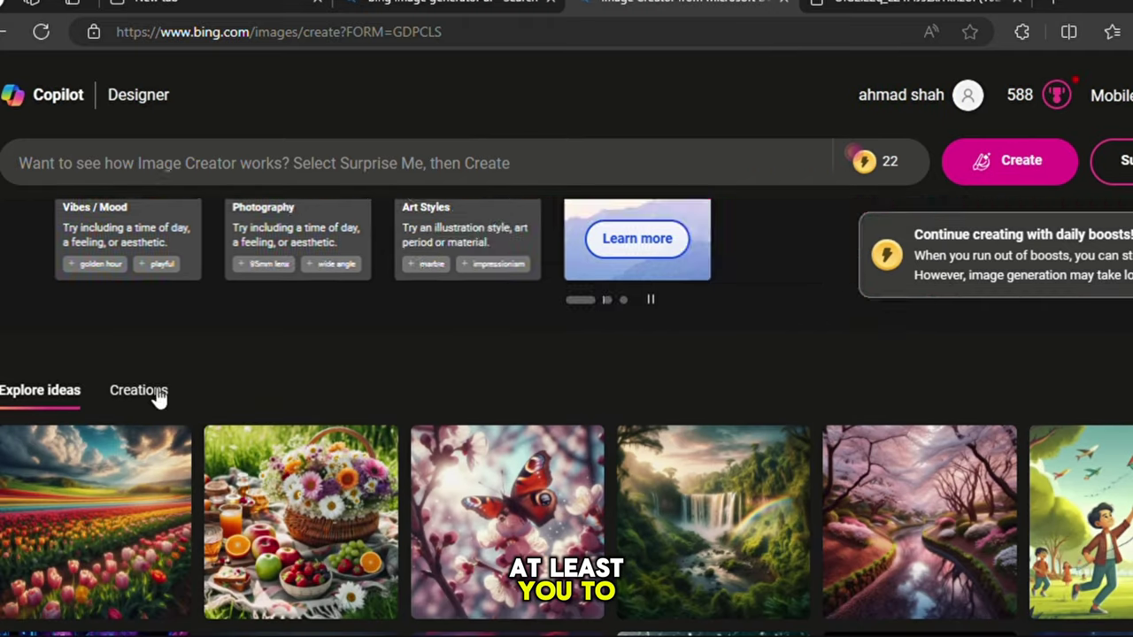
click(139, 391)
click(1119, 464)
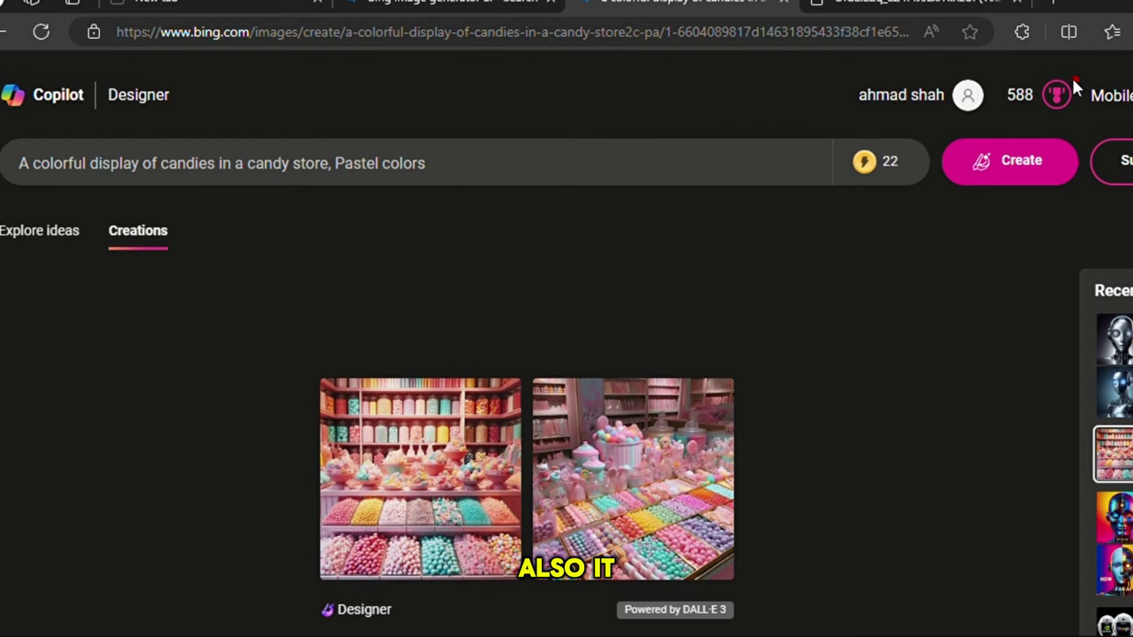
Step: Check the Rewards points summary and close the panel
click(1059, 93)
scroll(1097, 330, down, 1)
scroll(1098, 330, down, 2)
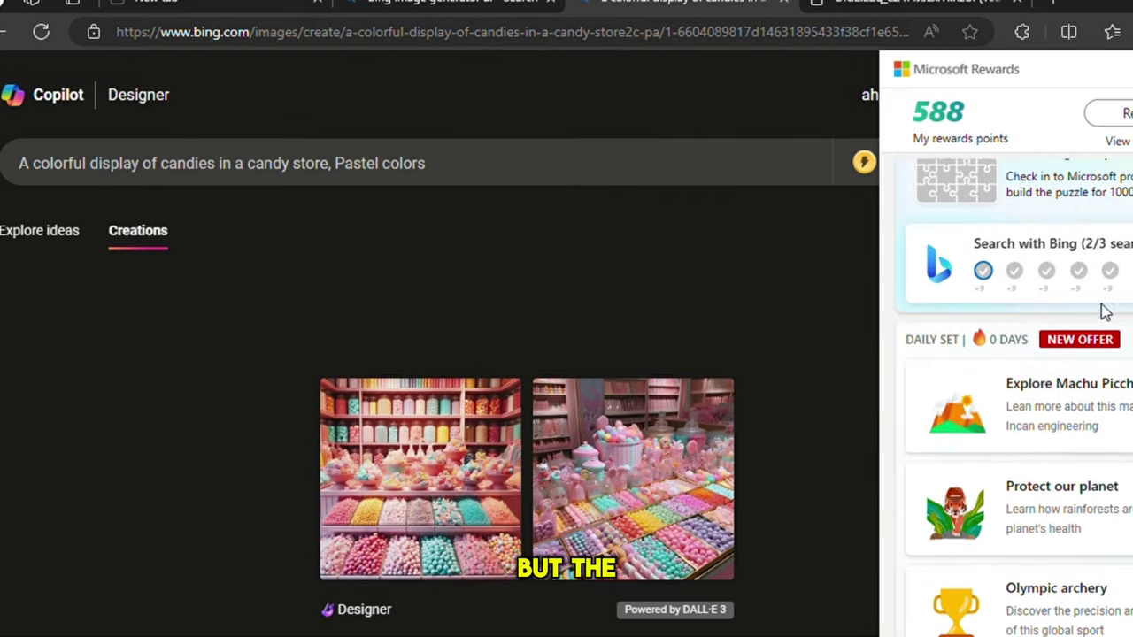
click(812, 266)
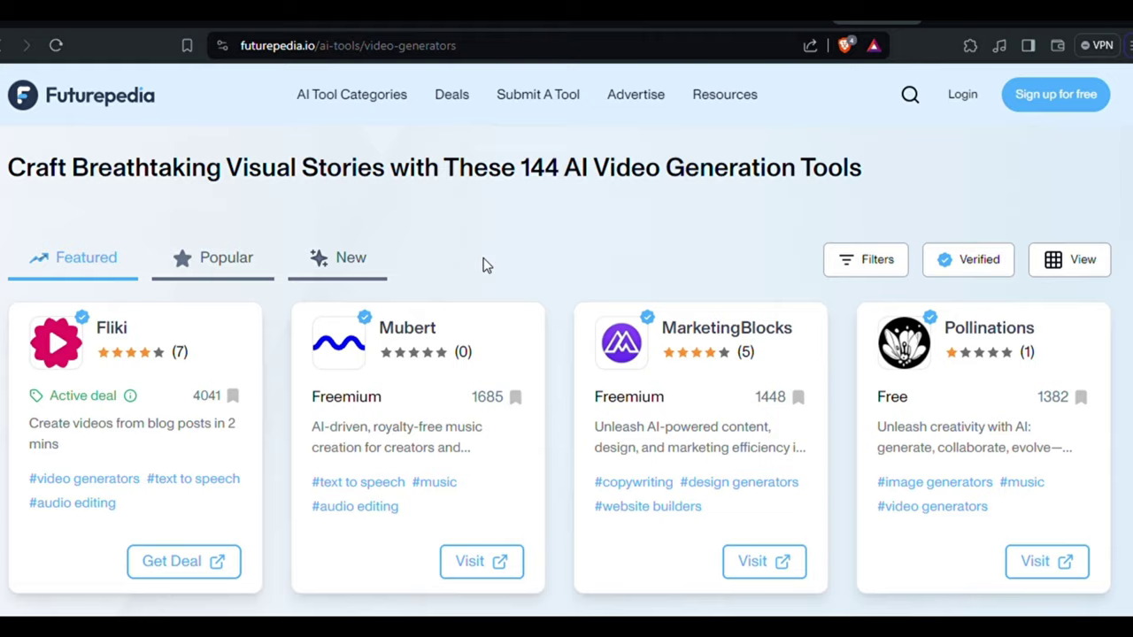
Step: Scroll the Futurepedia video generator listings and load page 2 of results
scroll(484, 263, down, 4)
scroll(432, 225, down, 15)
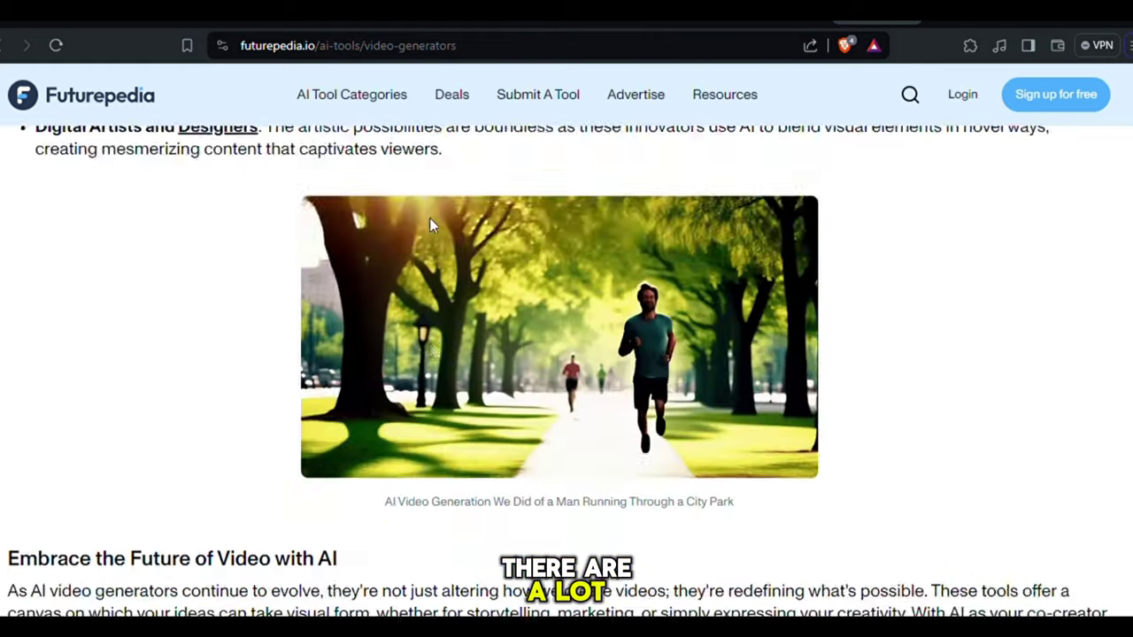
scroll(430, 222, up, 10)
scroll(243, 423, up, 15)
scroll(367, 413, down, 8)
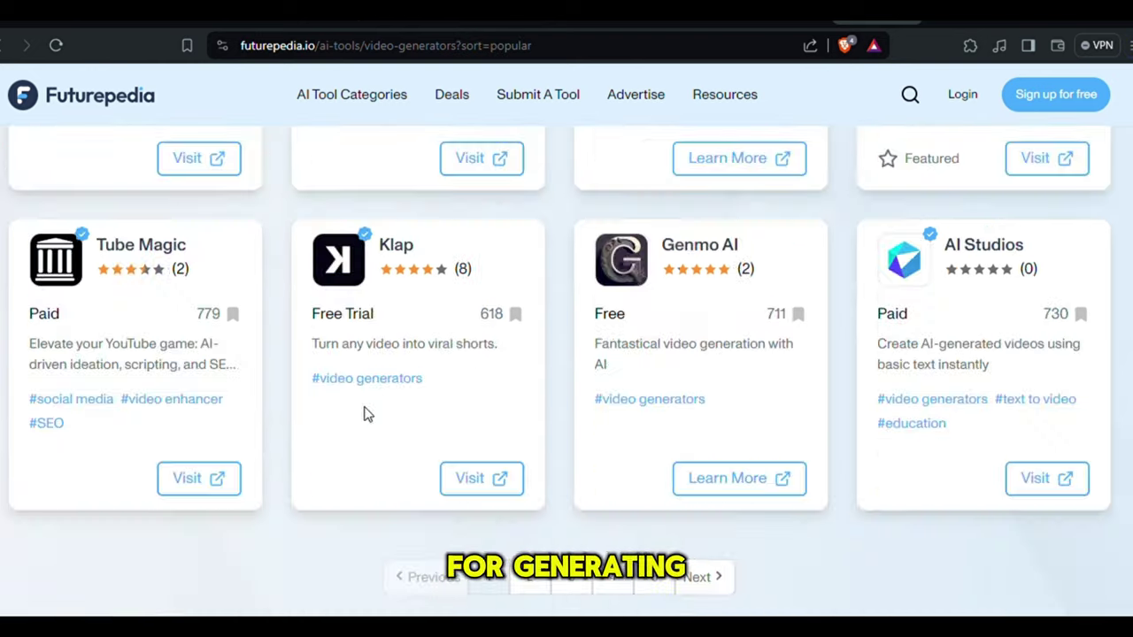
scroll(544, 375, down, 3)
click(584, 324)
scroll(531, 332, down, 10)
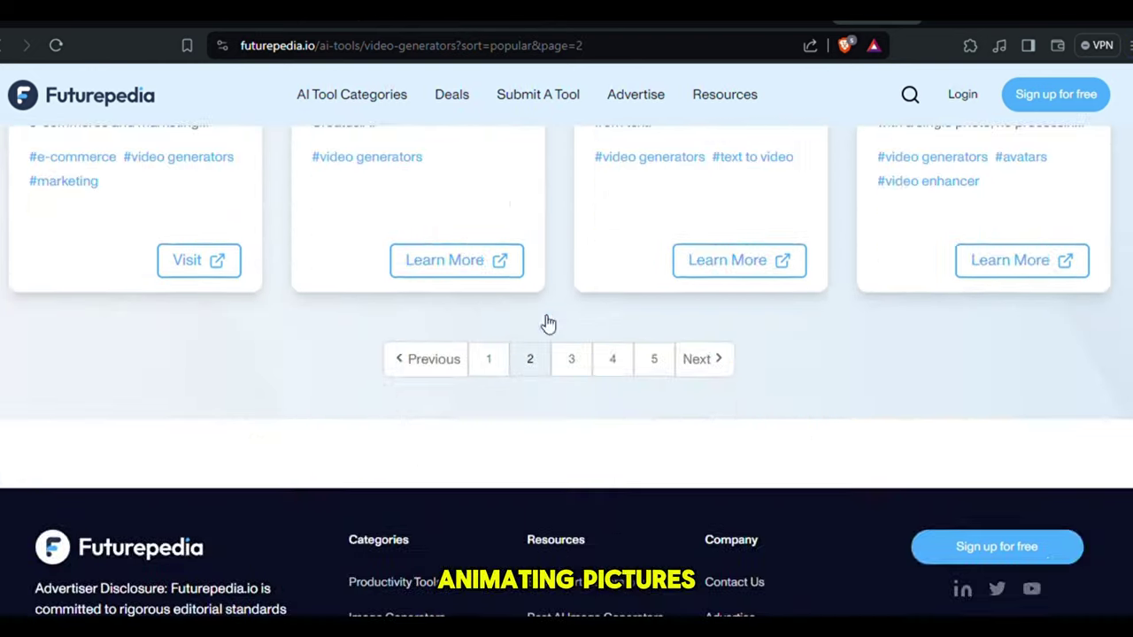
scroll(404, 338, up, 15)
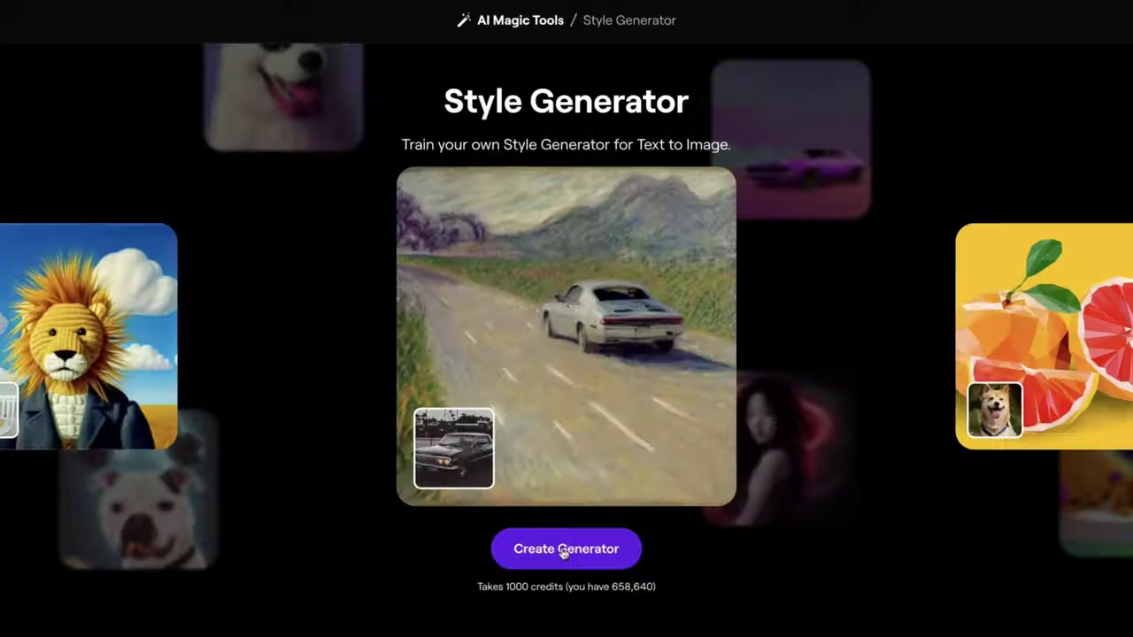
Step: Start training a custom style generator in Runway
click(563, 549)
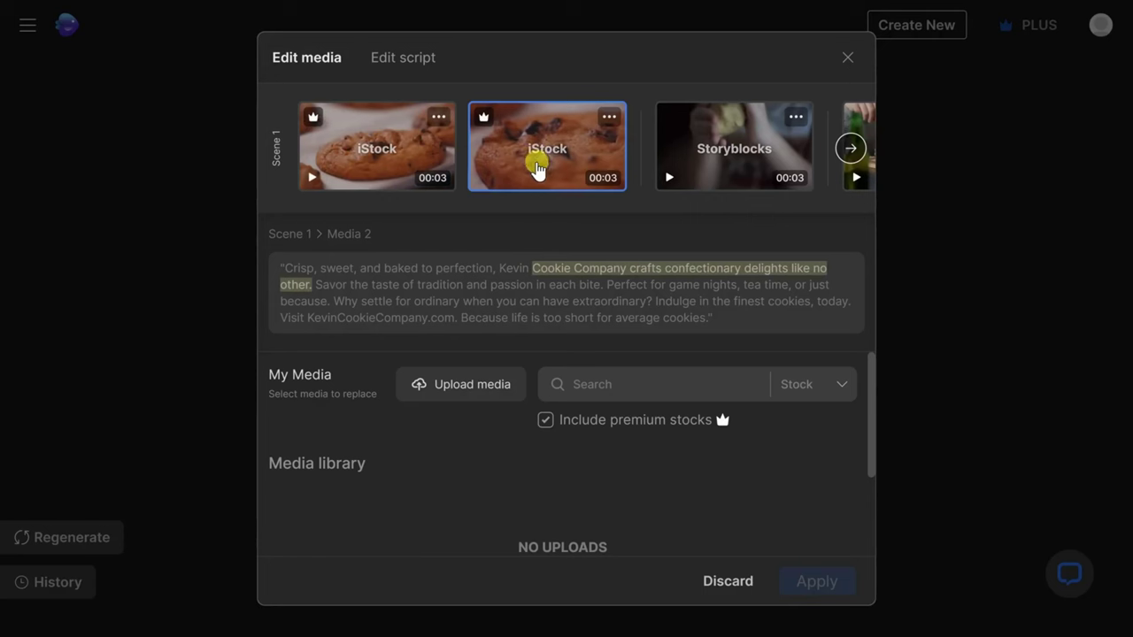
Step: Compare the Storyblocks and iStock cookie clips, select the sliced-cookie clip, and start a stock search
click(721, 157)
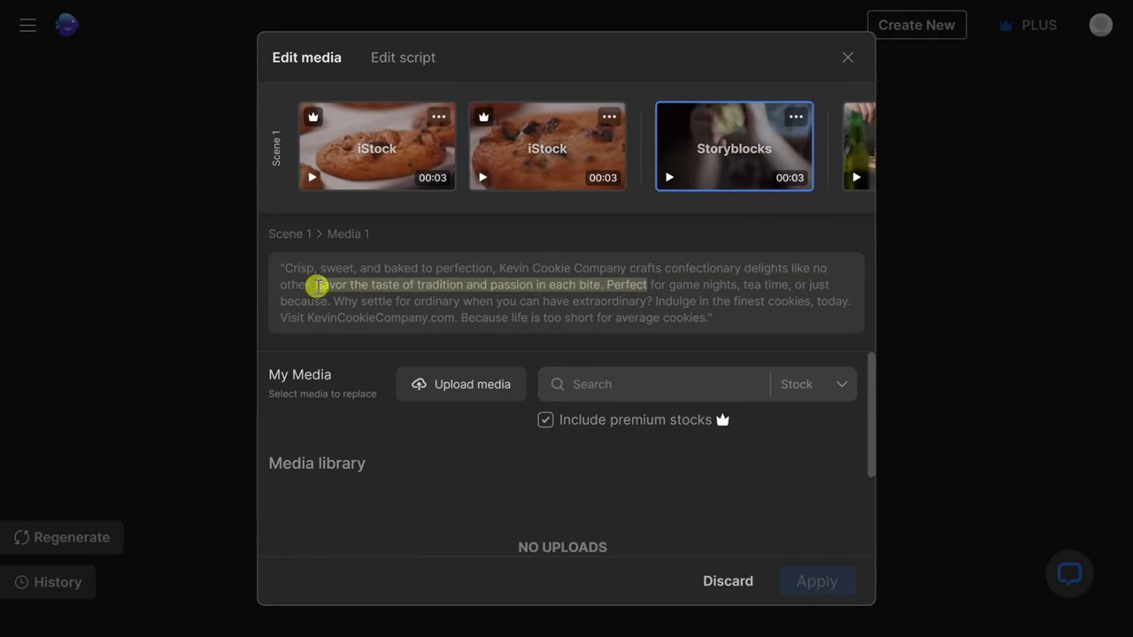
click(537, 156)
click(850, 148)
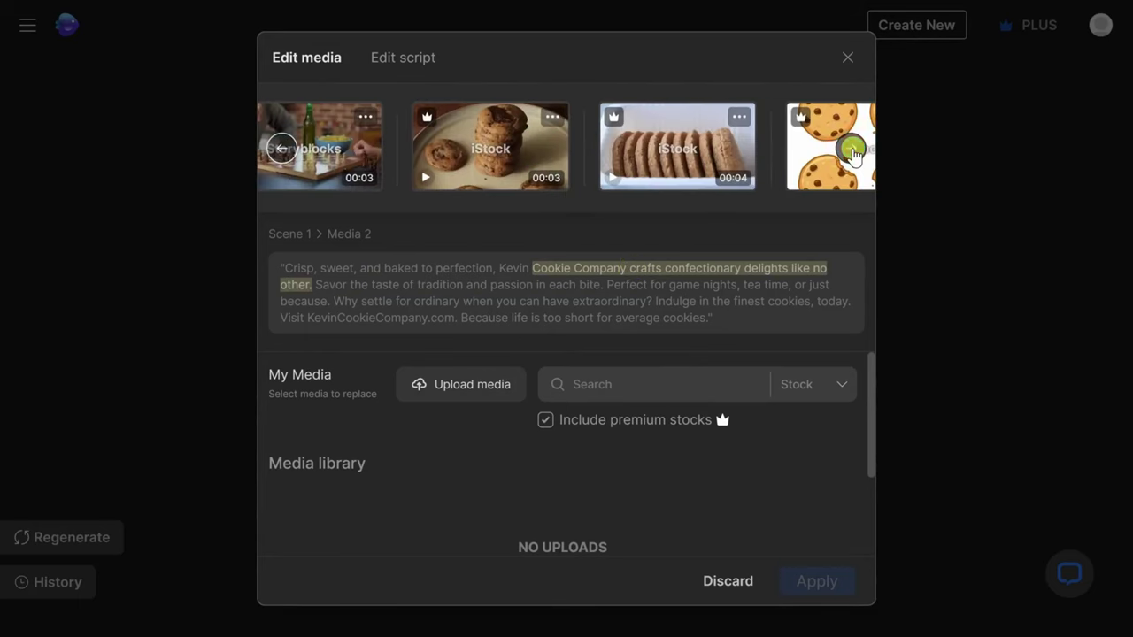
click(602, 157)
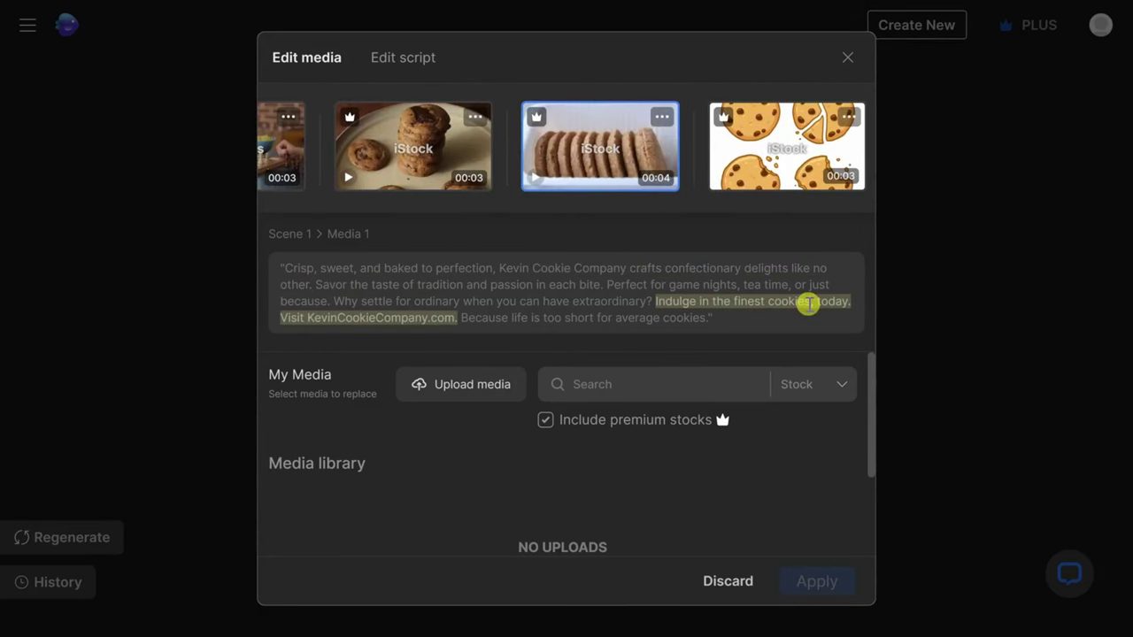
click(636, 386)
Step: Search stock for 'person dipping cookie in milk' and choose to publish the video
text(person dipping cookie in milk)
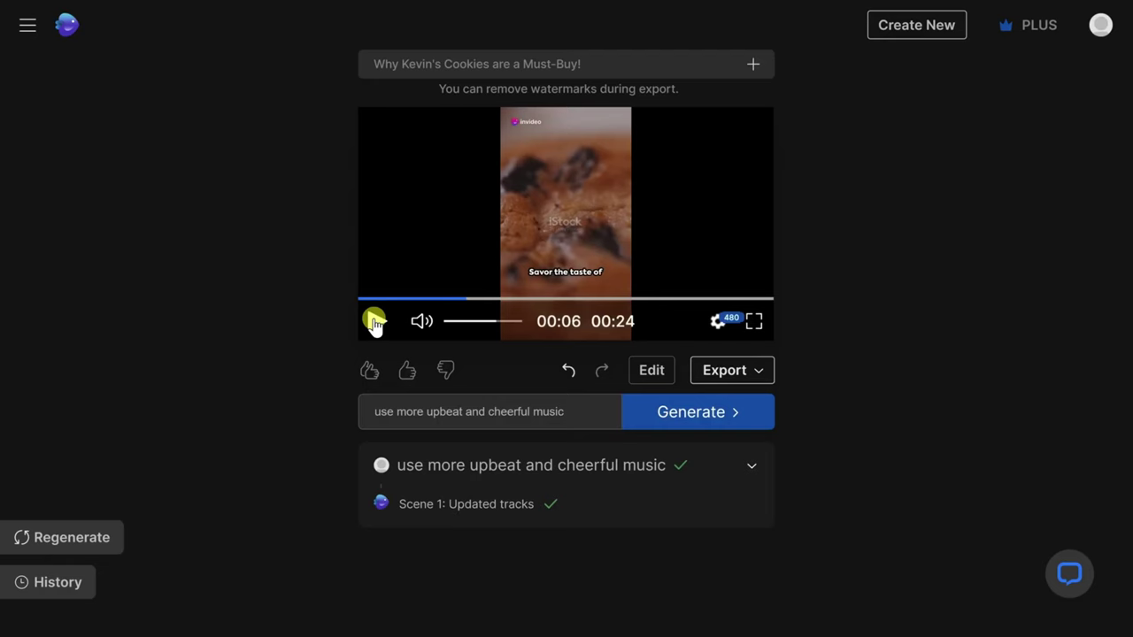
click(735, 370)
click(739, 406)
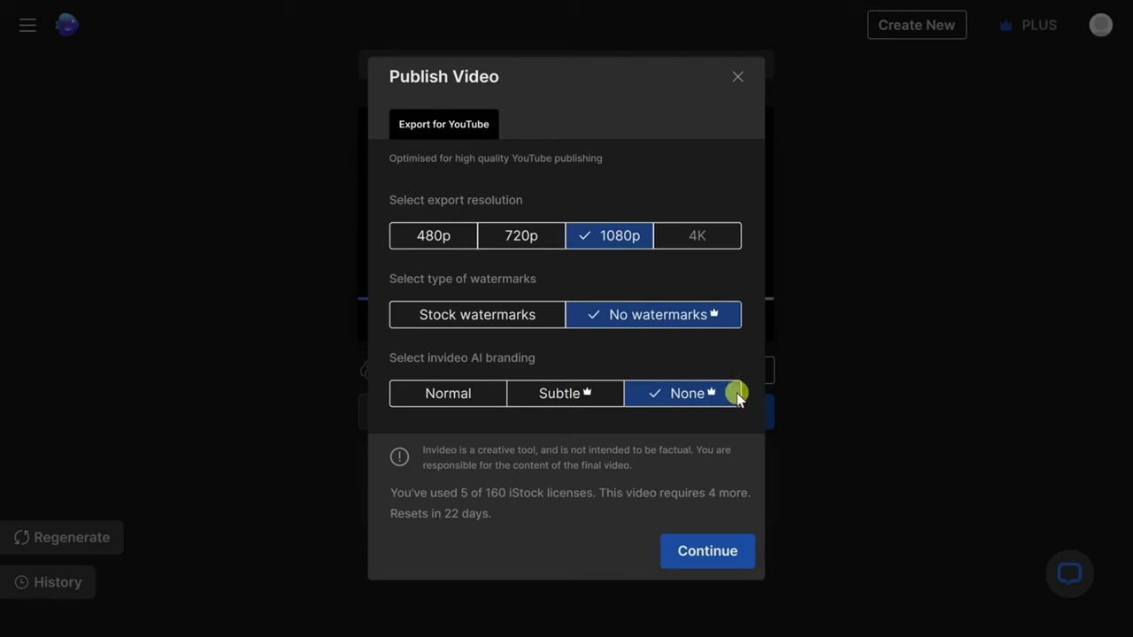
Step: Export at 1080p with no watermarks and no invideo branding
click(494, 317)
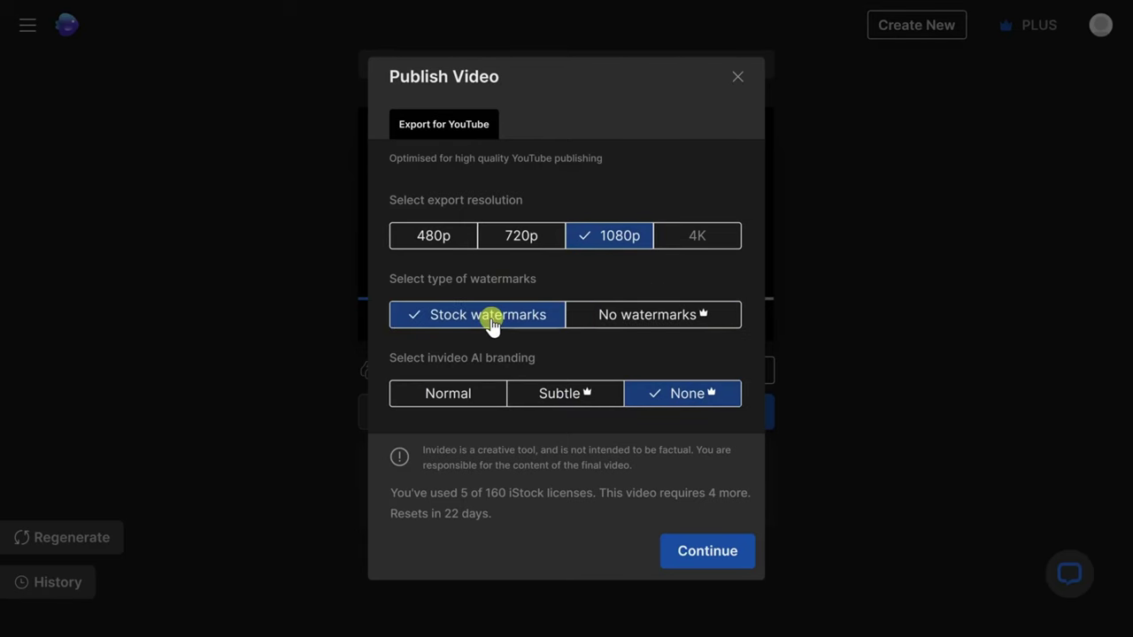
click(470, 396)
click(678, 398)
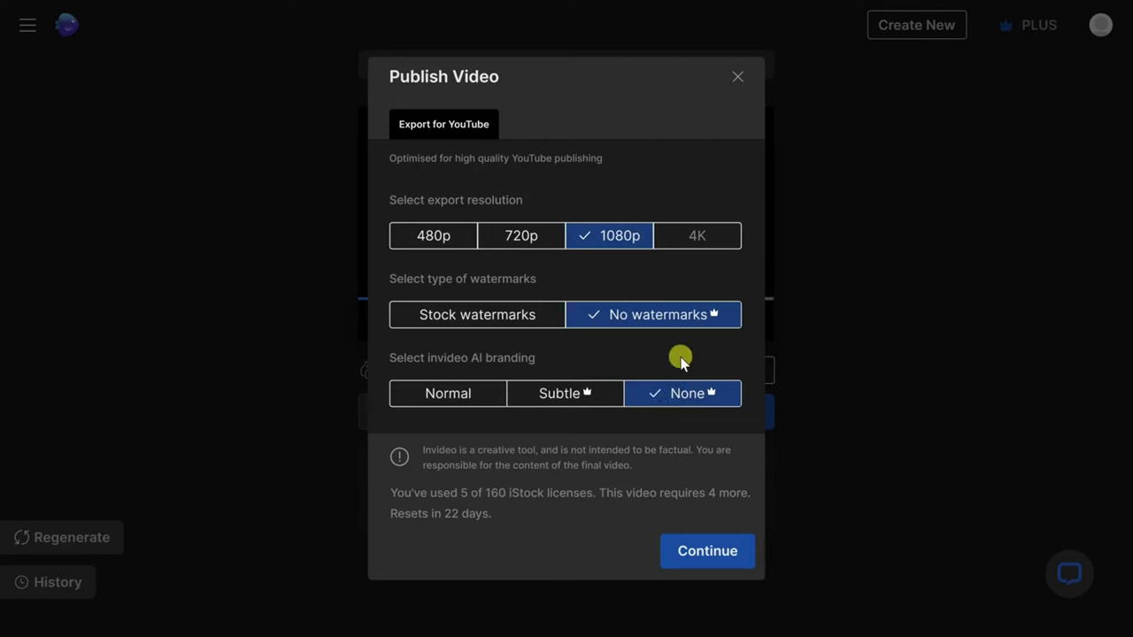
click(708, 554)
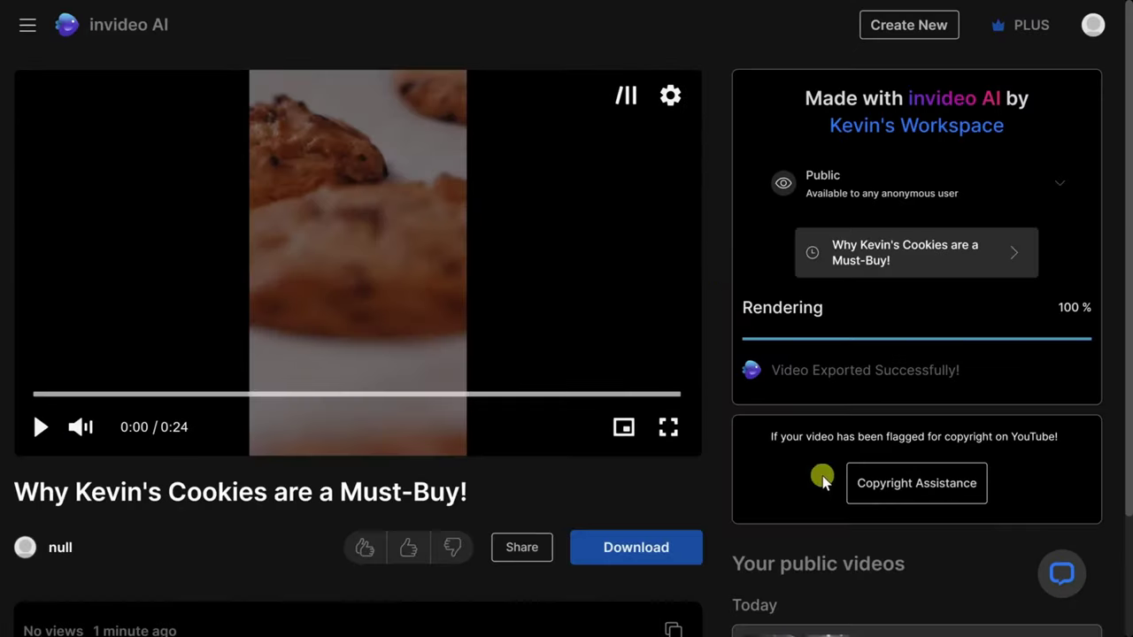
Step: Open the navigation sidebar, then open and close the help and support menu
click(30, 29)
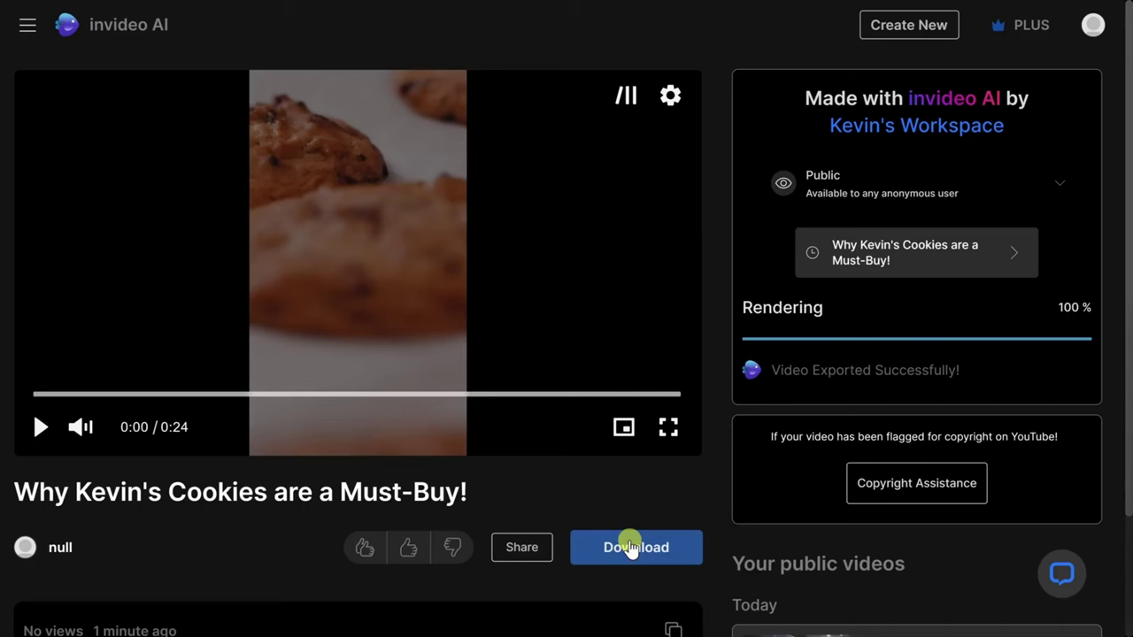
click(1063, 574)
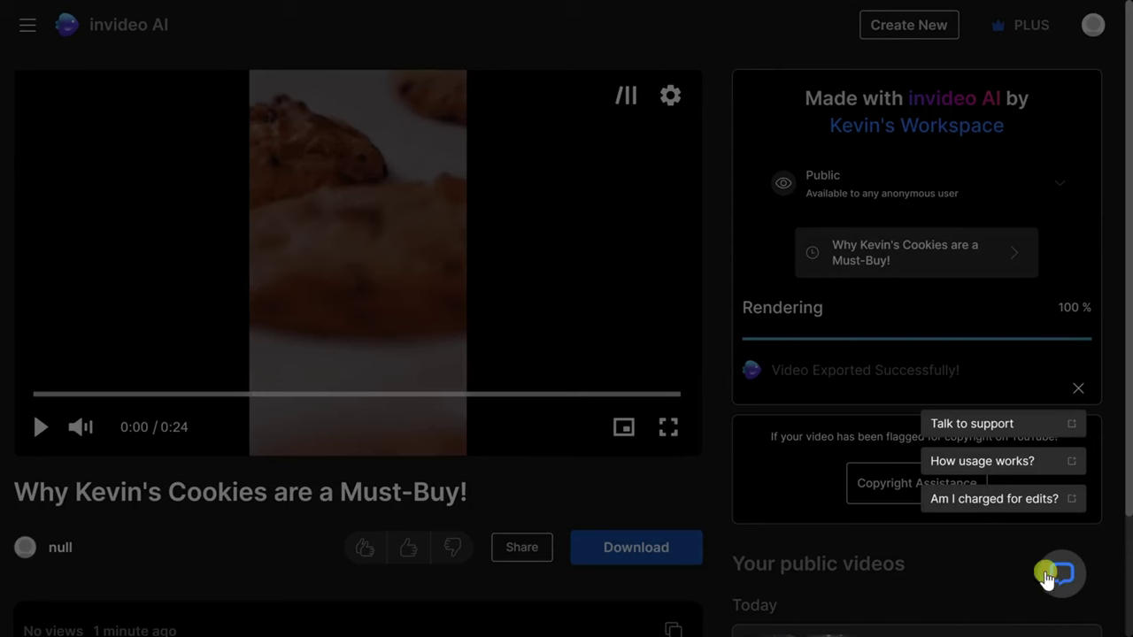
click(964, 557)
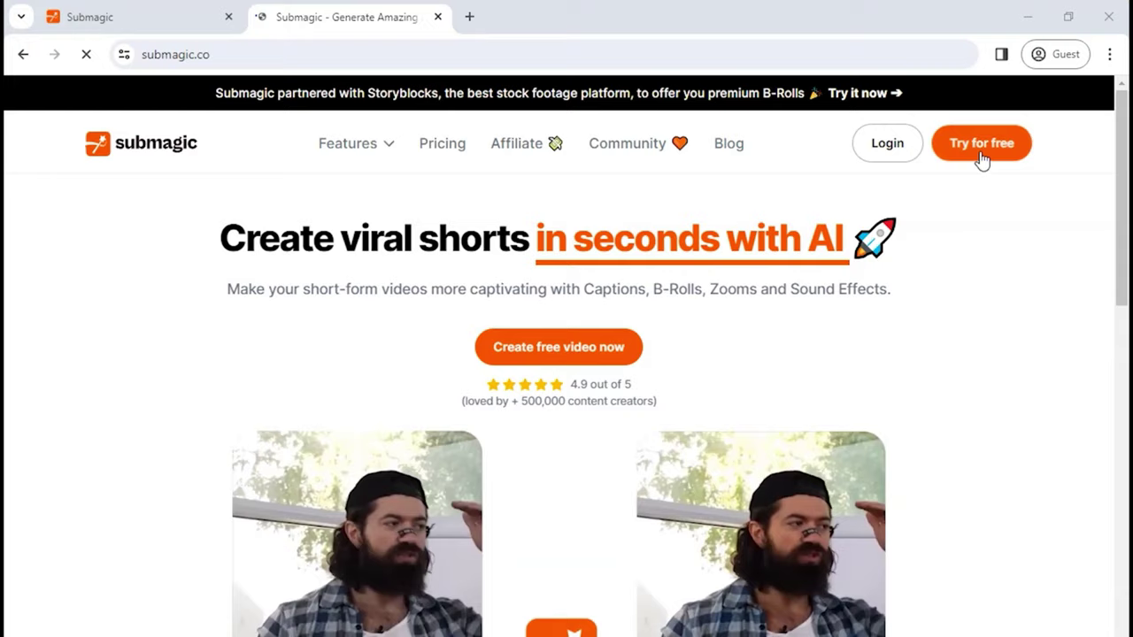
Step: Upload Sequence 01 to Submagic, view its generated captions, and run Auto-cut on silences
click(981, 148)
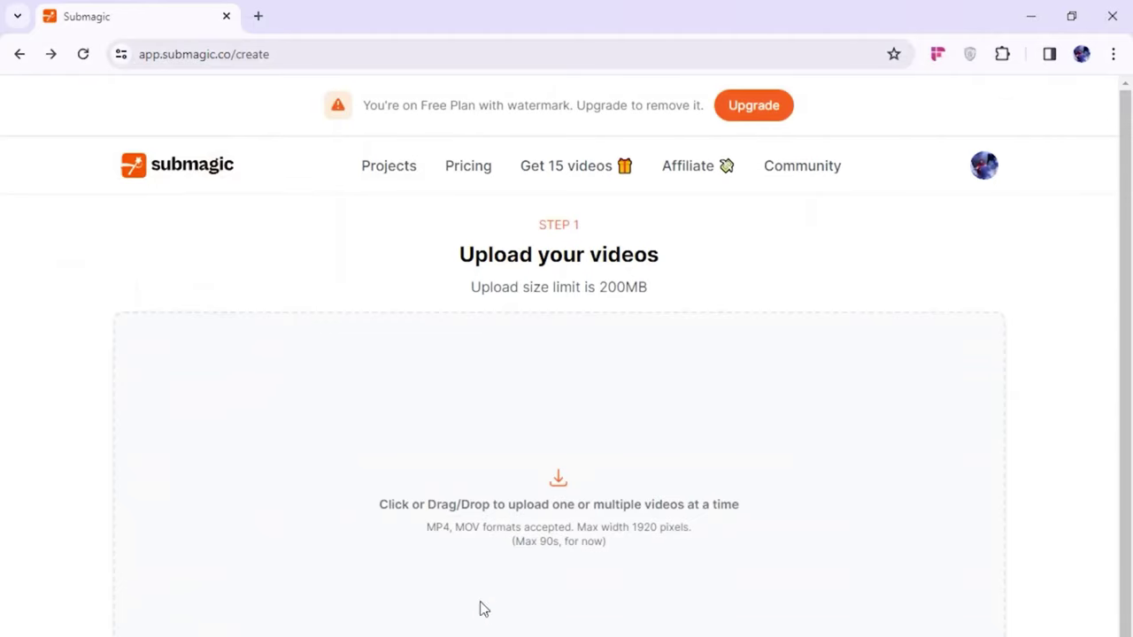
click(728, 347)
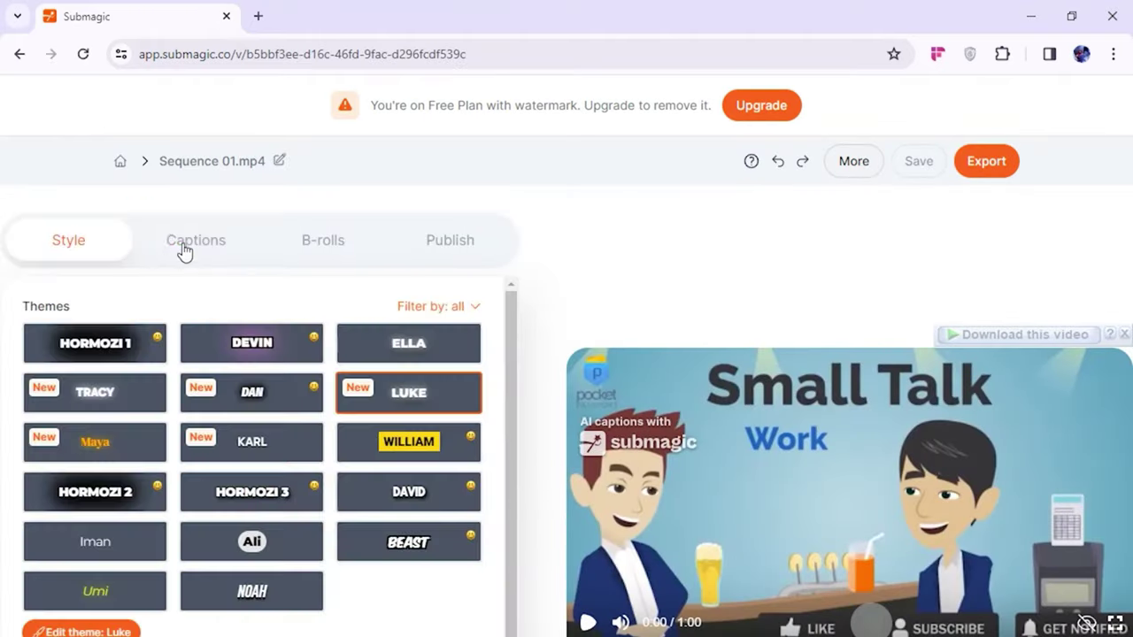
click(184, 246)
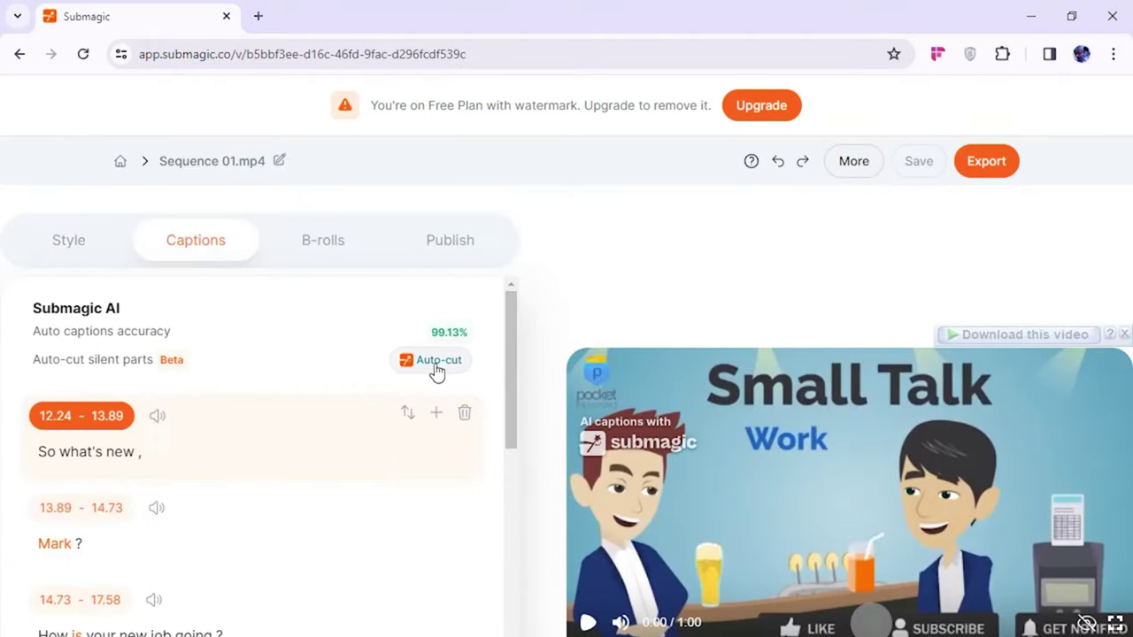
click(436, 366)
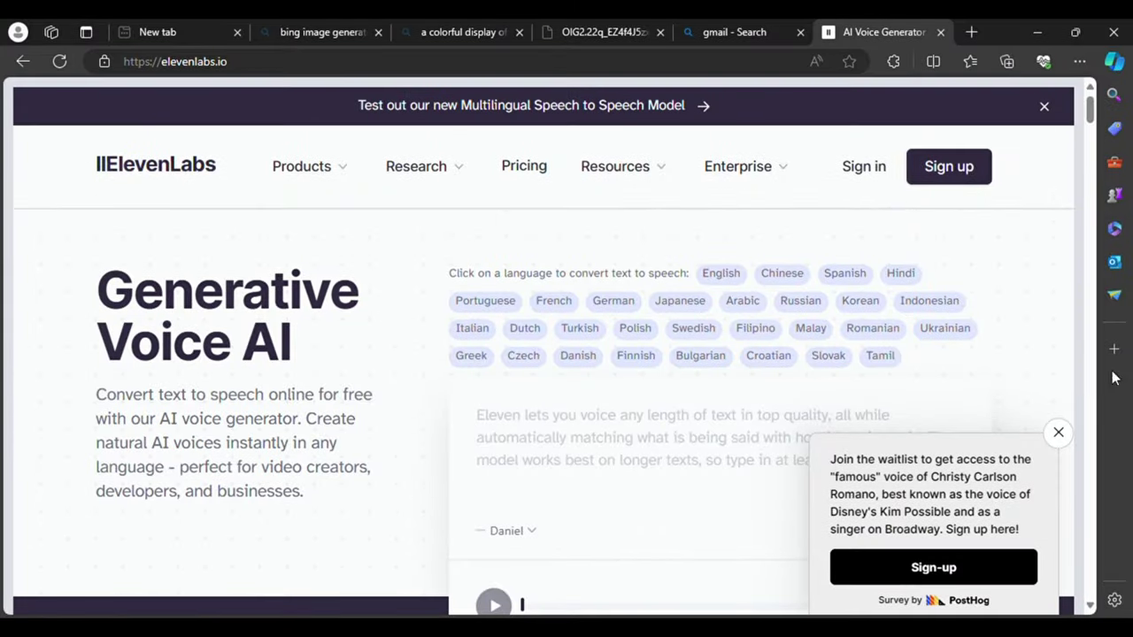
Step: Dismiss the waitlist popup, adjust voice stability, and reset the voice settings to defaults
click(1059, 433)
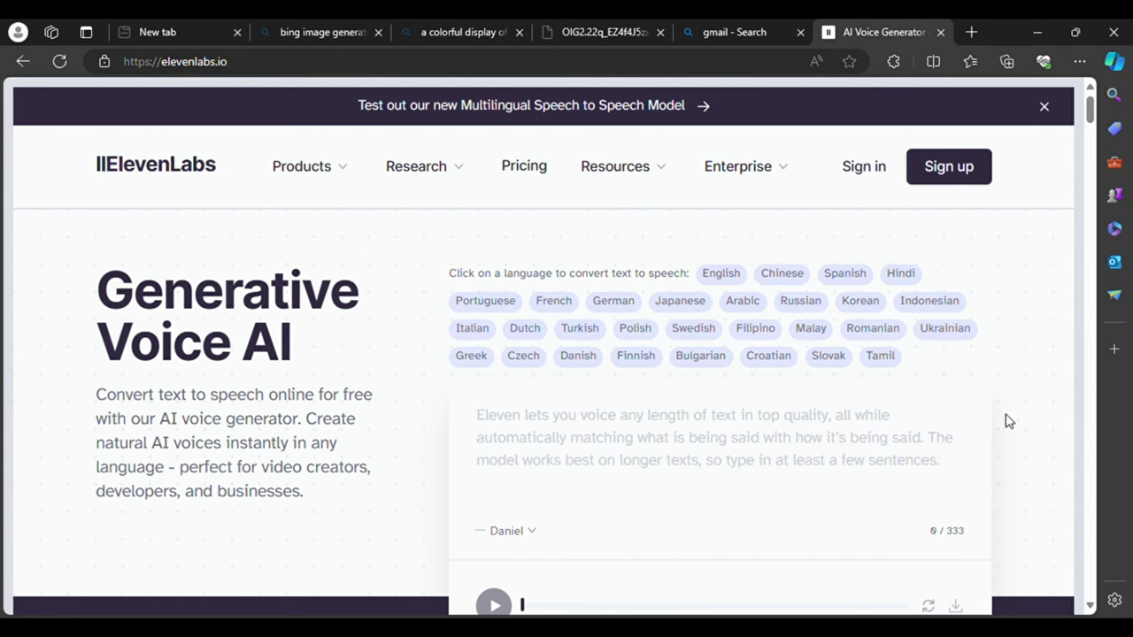
scroll(936, 397, down, 3)
scroll(709, 399, up, 3)
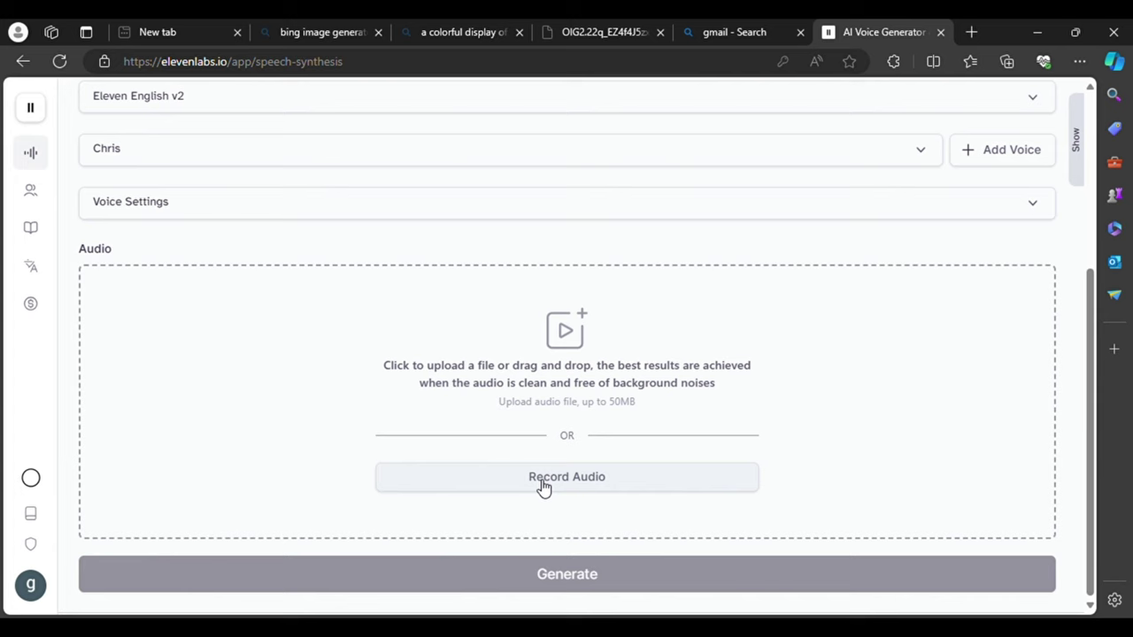
click(541, 478)
scroll(536, 372, up, 3)
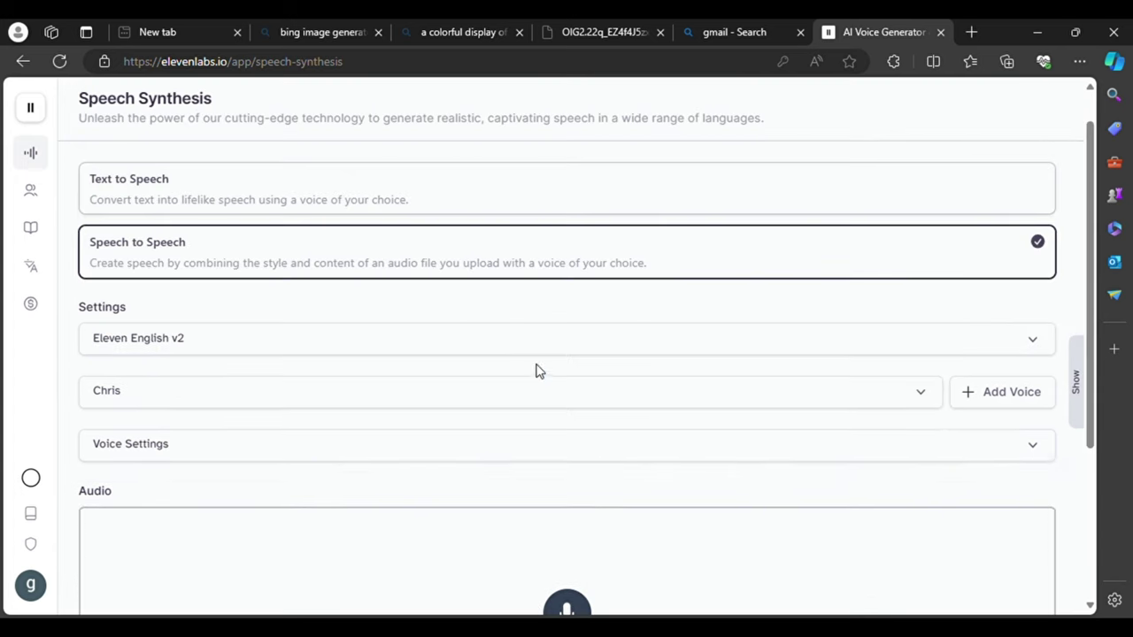
click(448, 455)
scroll(531, 398, down, 3)
mouse_move(636, 241)
mouse_down()
mouse_move(926, 271)
mouse_move(680, 263)
mouse_move(806, 282)
mouse_up()
click(1018, 382)
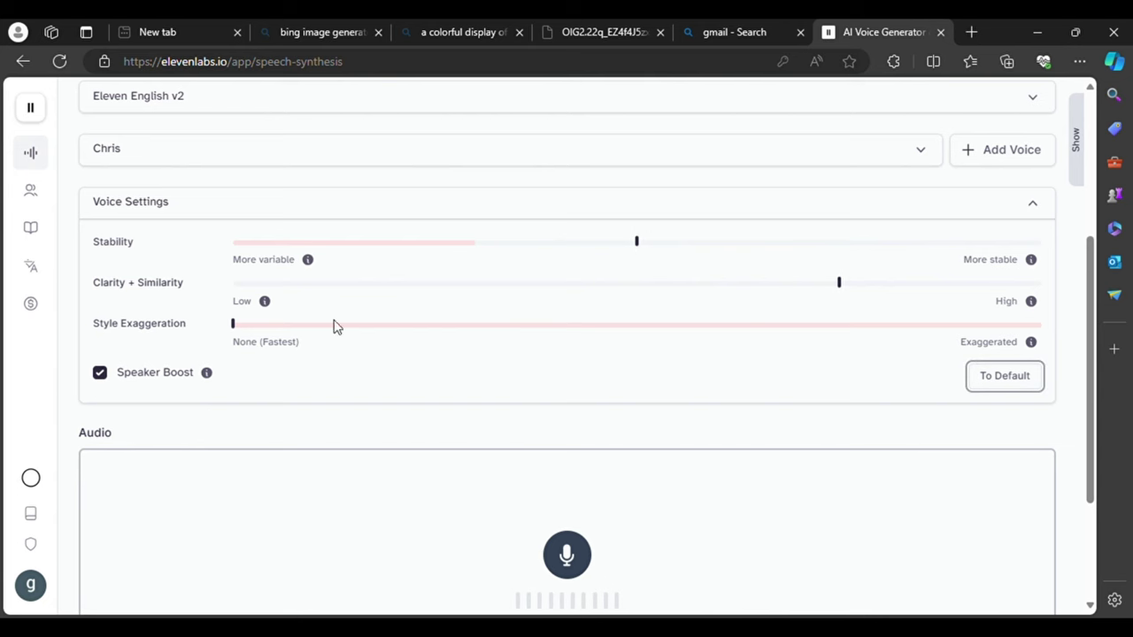
Step: Select the Eleven Multilingual v2 model and switch to Text to Speech mode
scroll(177, 398, up, 2)
scroll(133, 354, up, 1)
click(181, 305)
scroll(514, 311, down, 2)
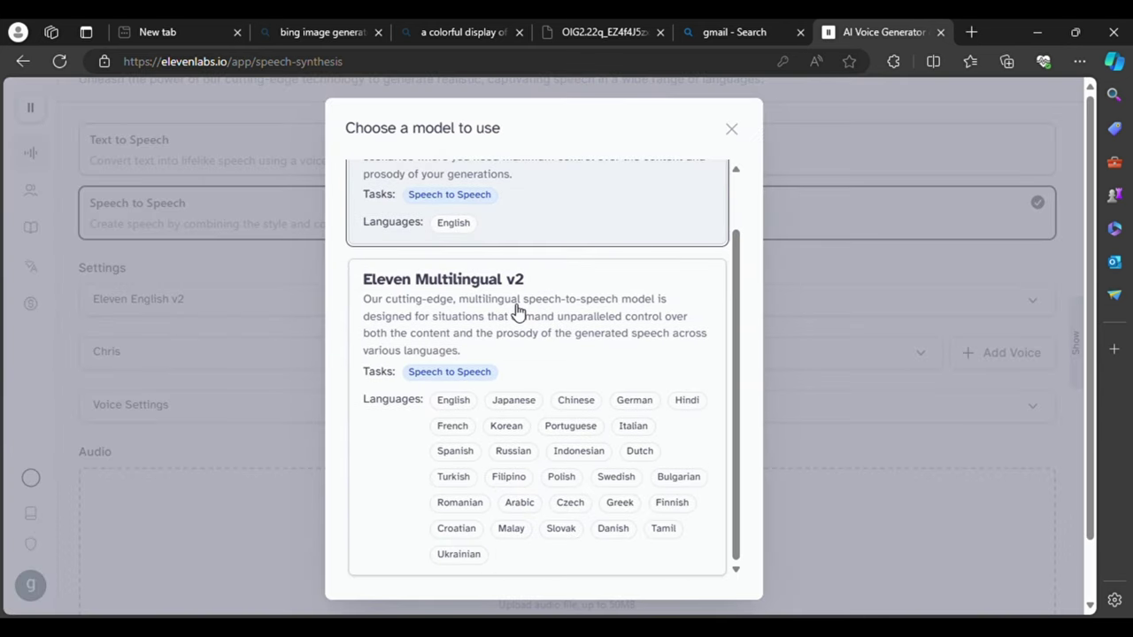
scroll(516, 315, up, 2)
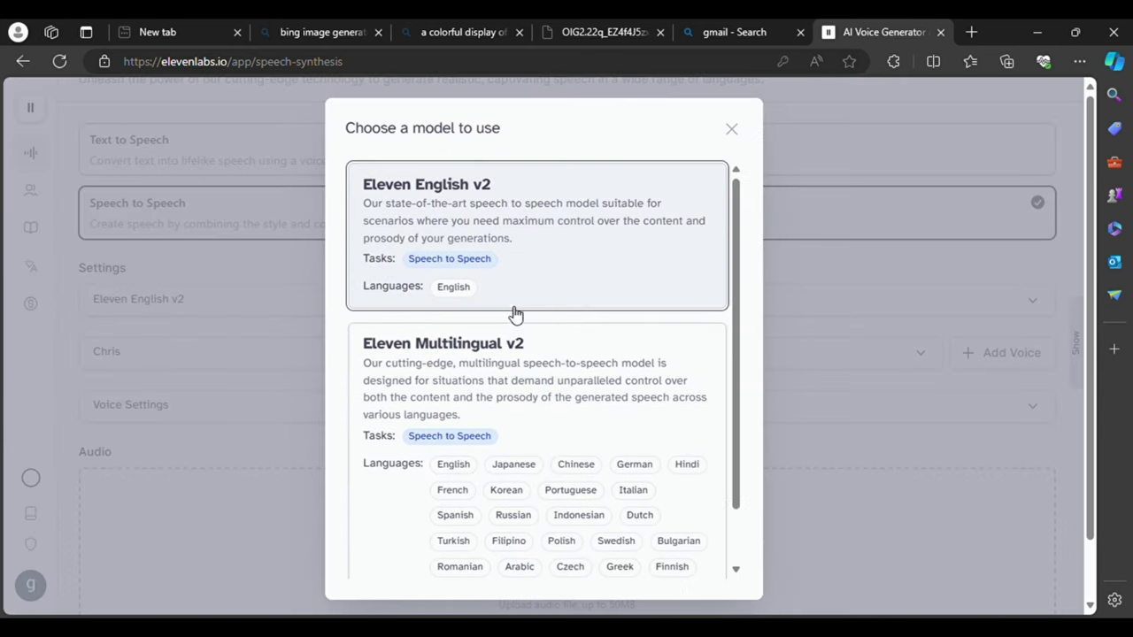
click(732, 128)
click(227, 170)
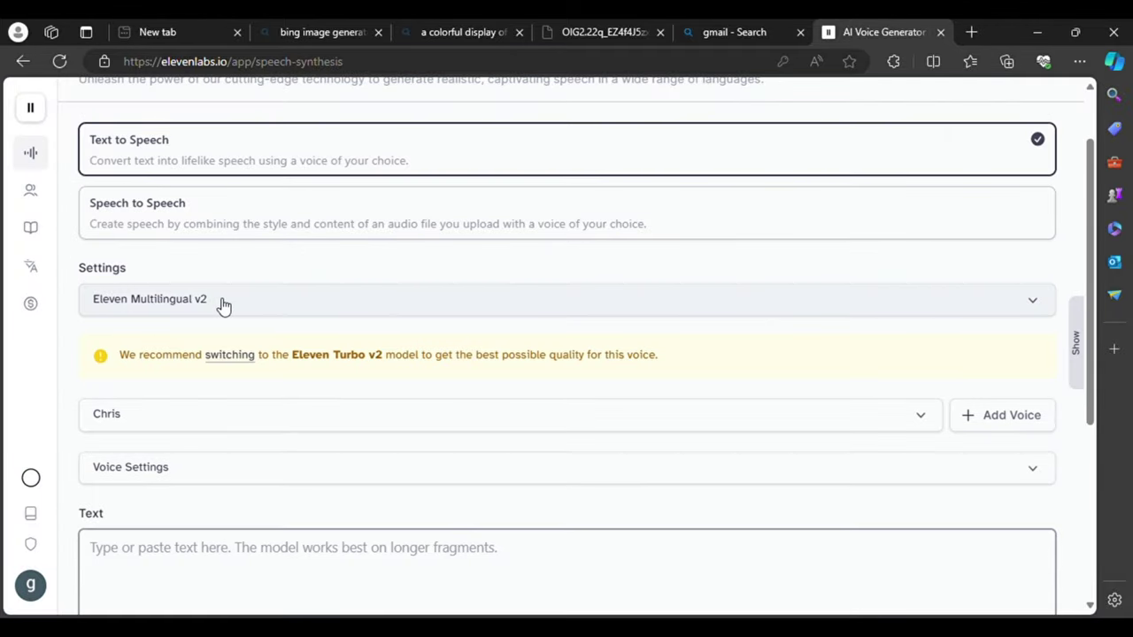
Step: Reopen the model list without changes, then scroll down to the subscription plans
click(221, 300)
scroll(658, 308, down, 3)
click(658, 308)
scroll(699, 372, down, 4)
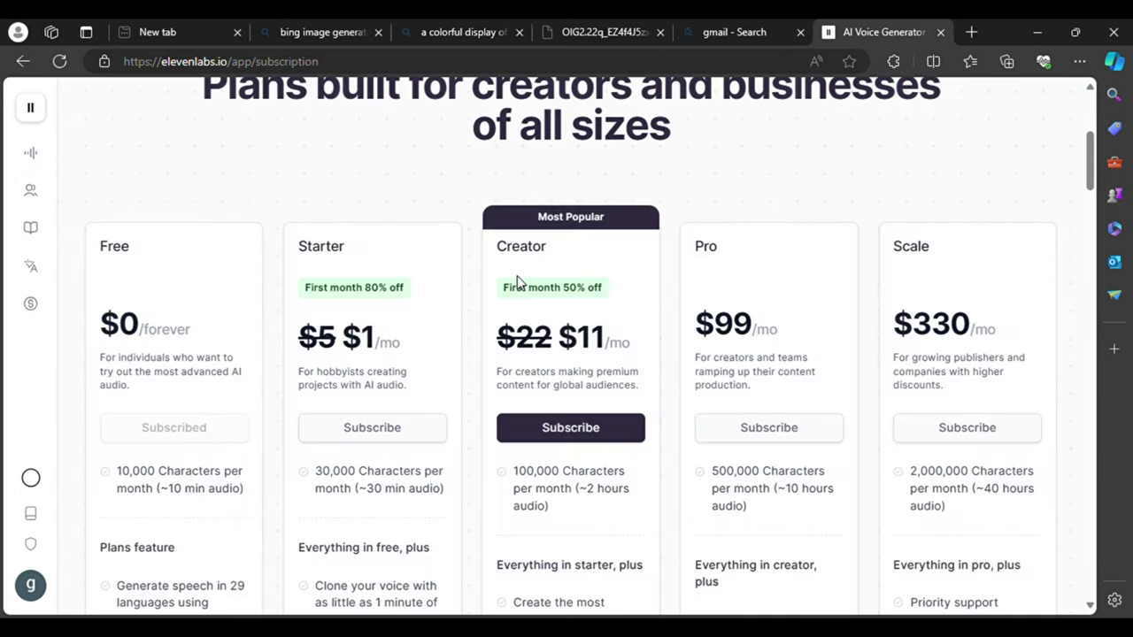
scroll(614, 431, down, 1)
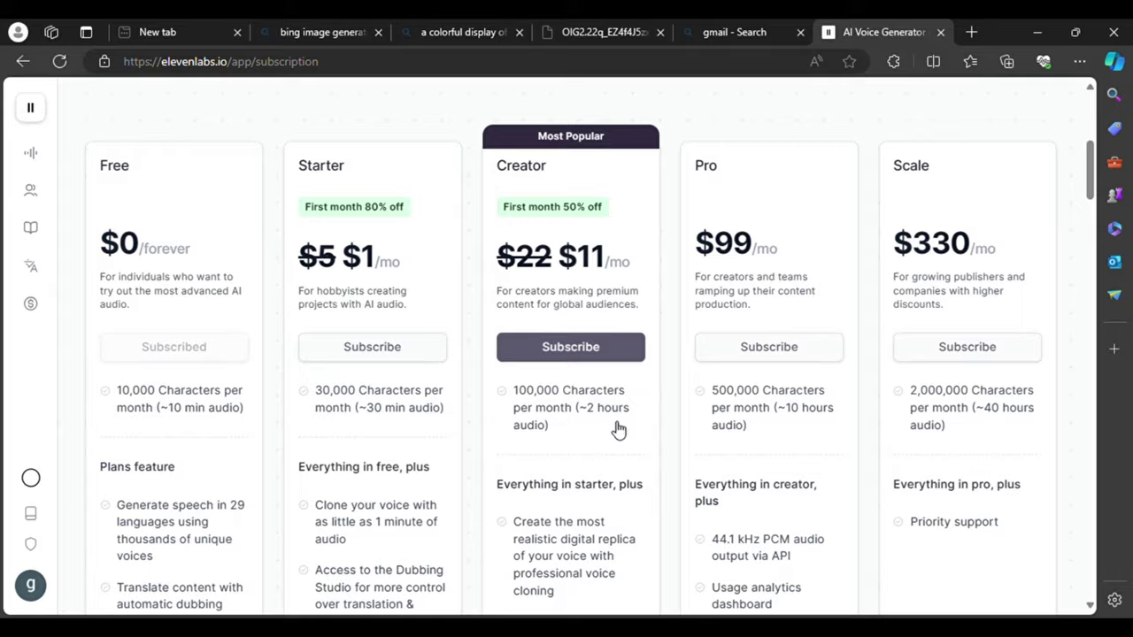
scroll(615, 431, down, 1)
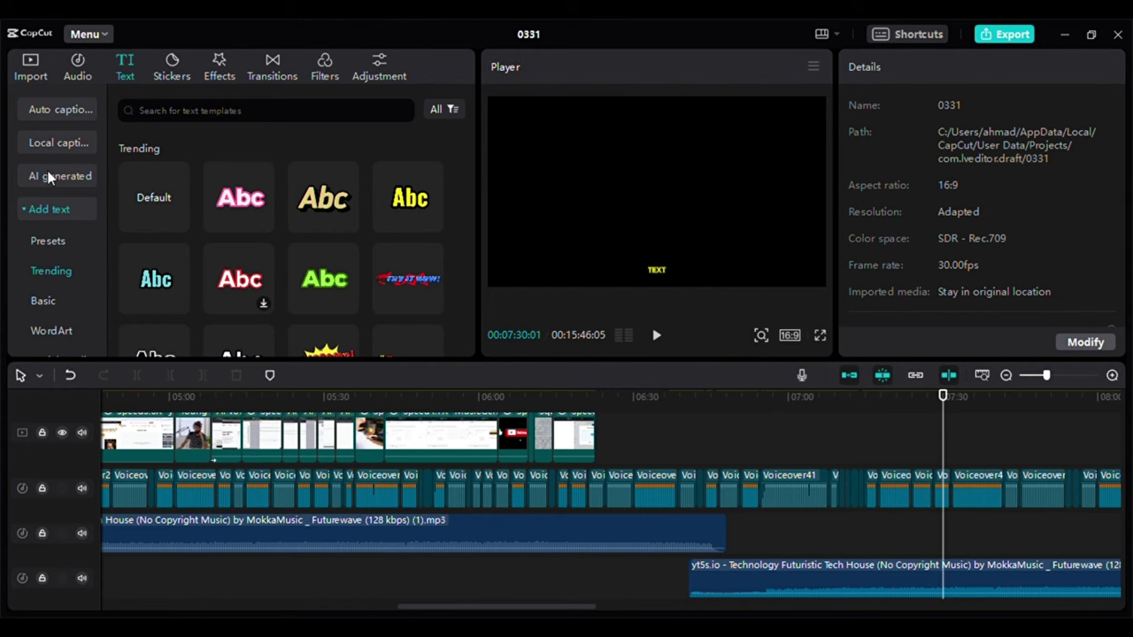
Step: Generate English auto captions from the project's spoken audio
click(55, 111)
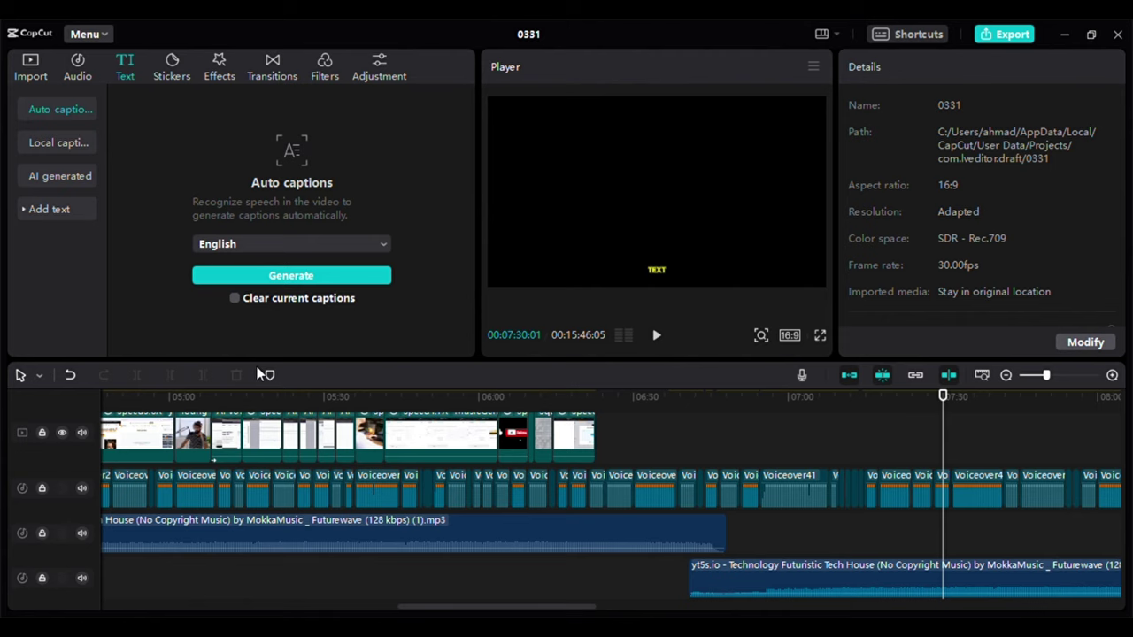
click(312, 280)
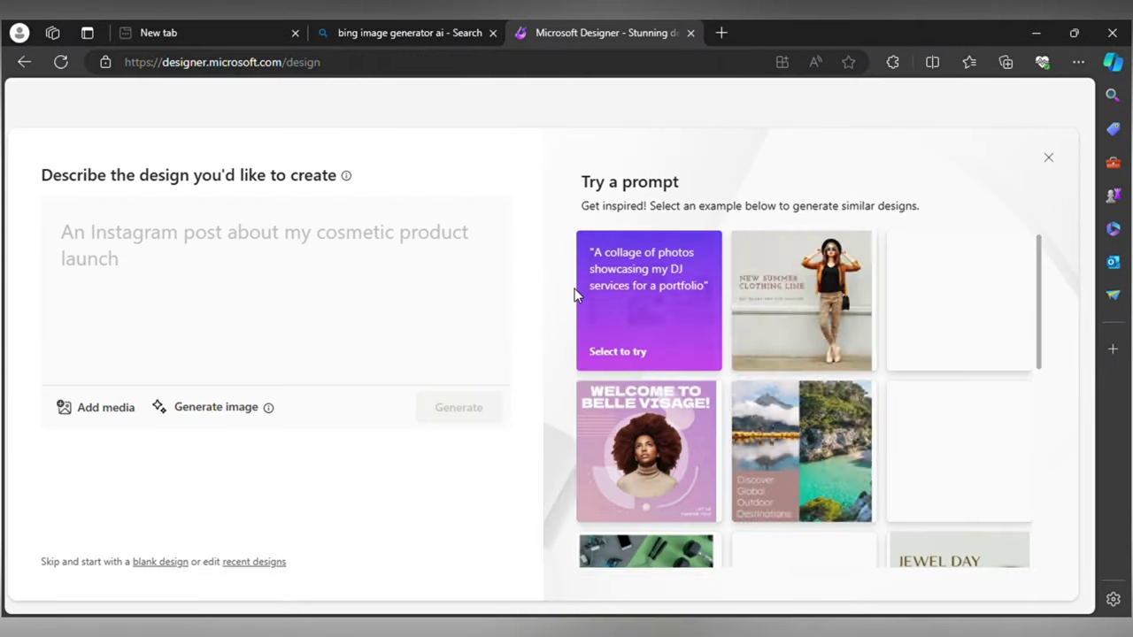
Step: Try the purple and dark thumbprint ideas, then apply the dark glasses photo design idea
scroll(712, 462, down, 5)
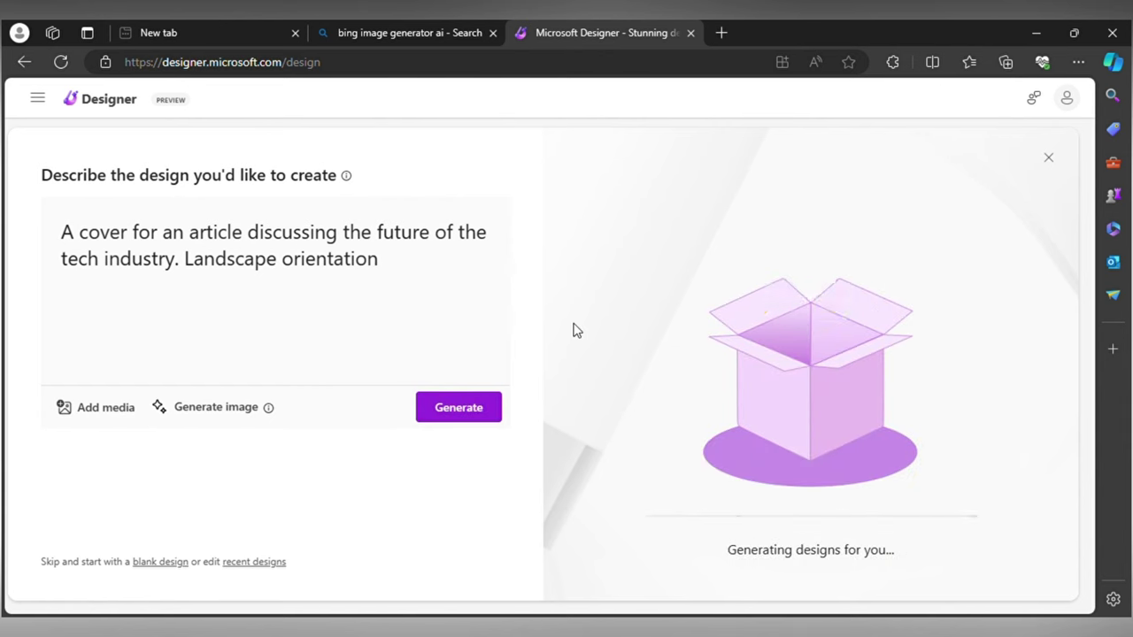
scroll(921, 443, down, 1)
click(916, 349)
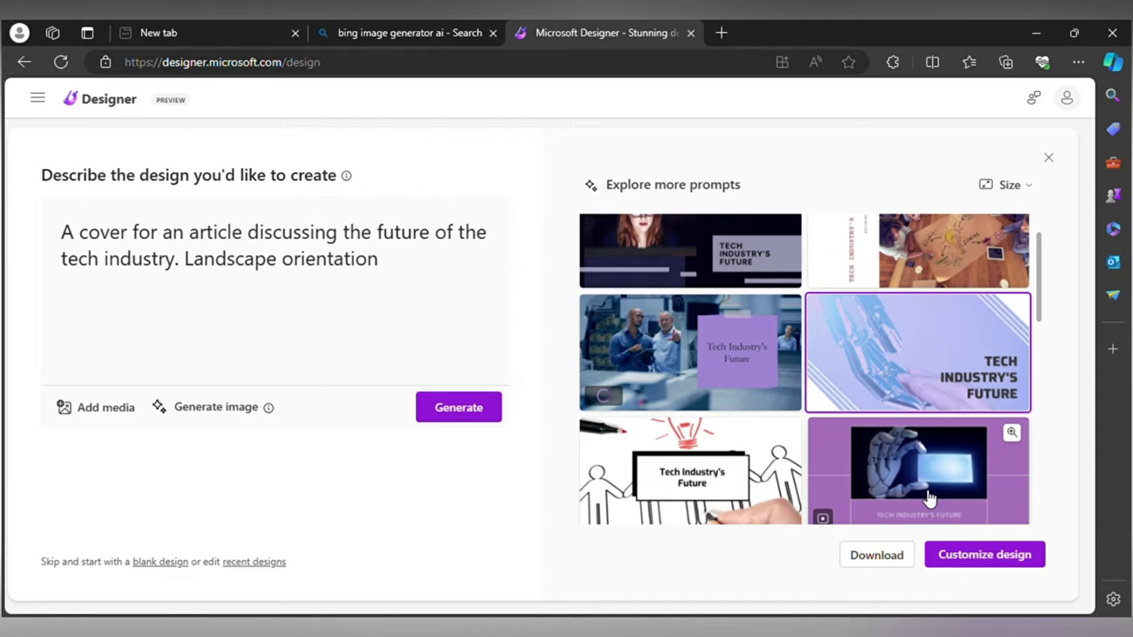
click(978, 554)
click(691, 420)
right_click(689, 423)
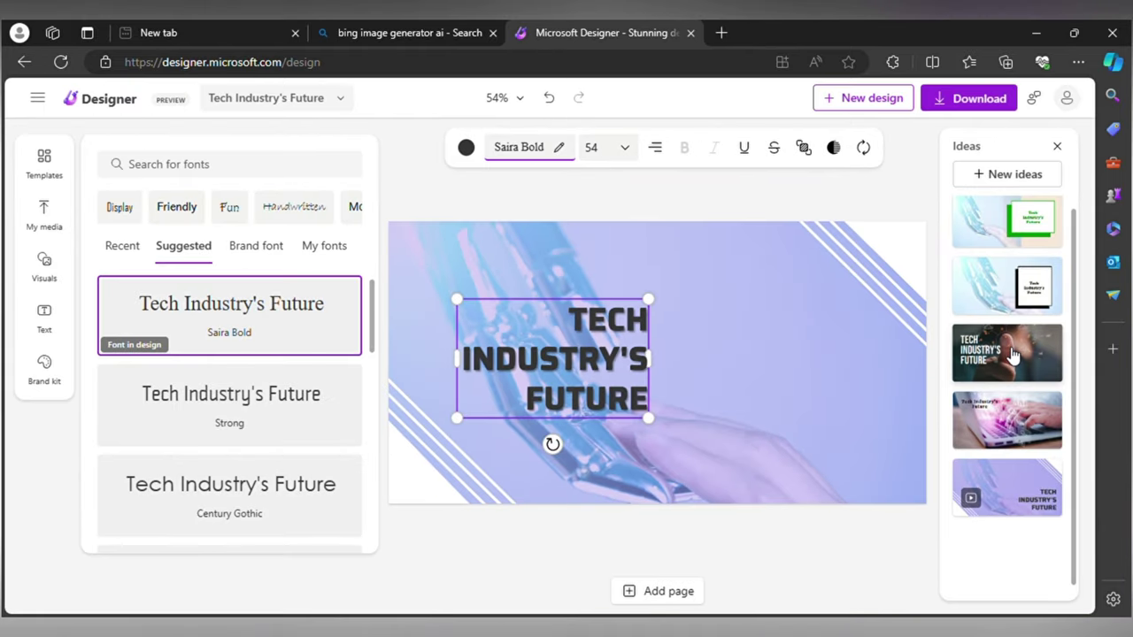
click(1000, 354)
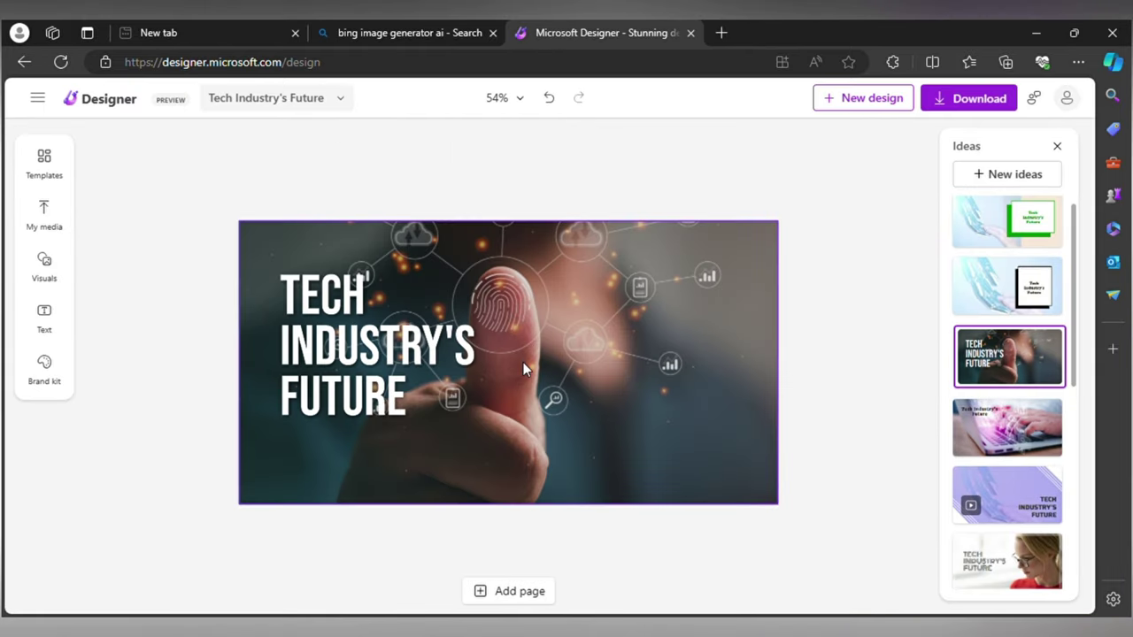
scroll(1001, 396, down, 1)
scroll(998, 396, down, 2)
click(999, 395)
Step: Resize the design to 1280 pixels wide
click(466, 226)
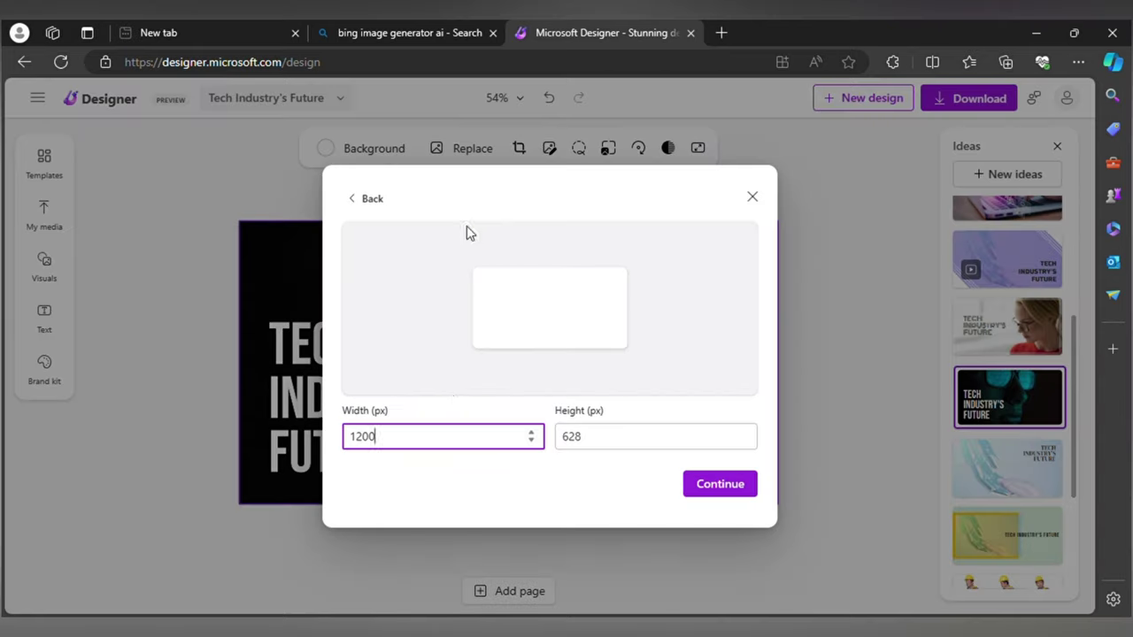
text(0)
double_click(602, 436)
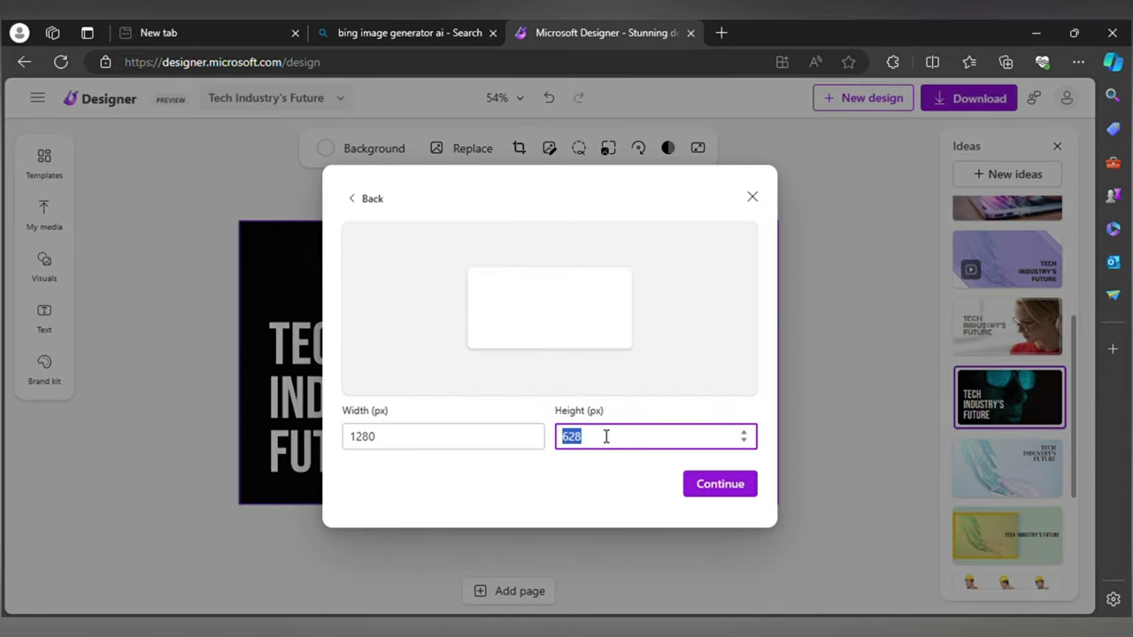
click(720, 484)
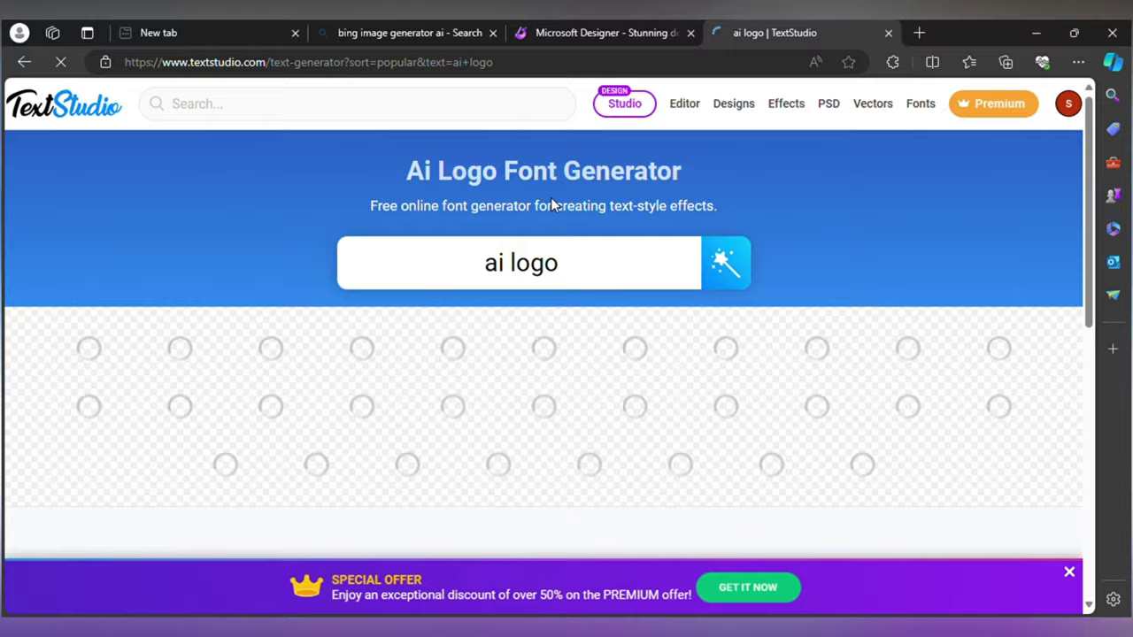
Step: Open the blue outlined 'ai logo' text effect in TextStudio
scroll(667, 221, down, 1)
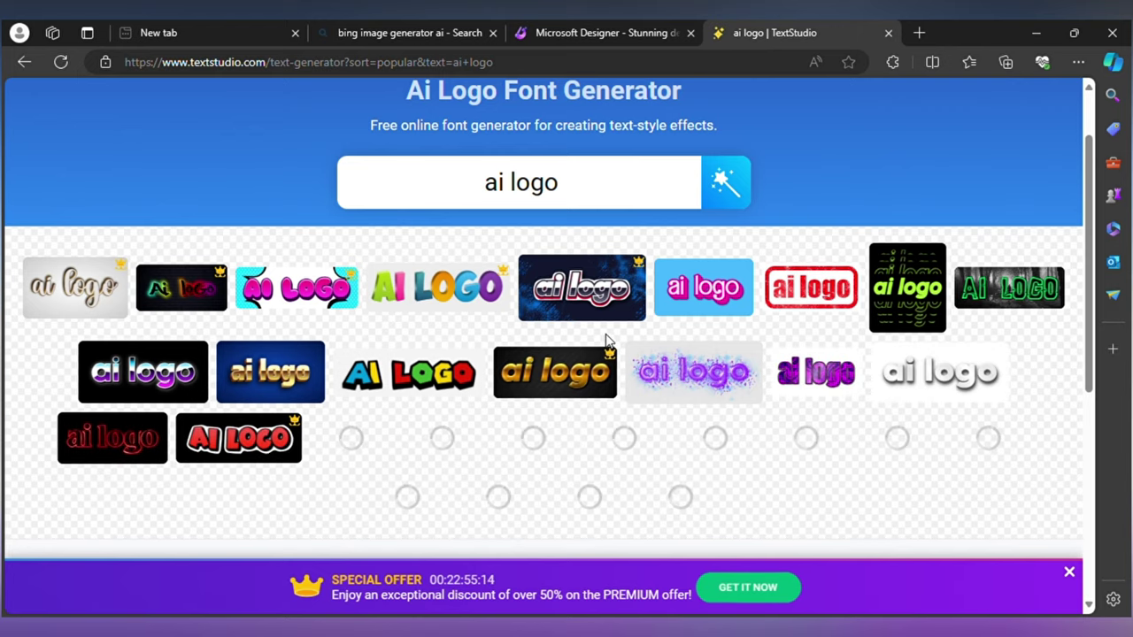
scroll(606, 342, down, 1)
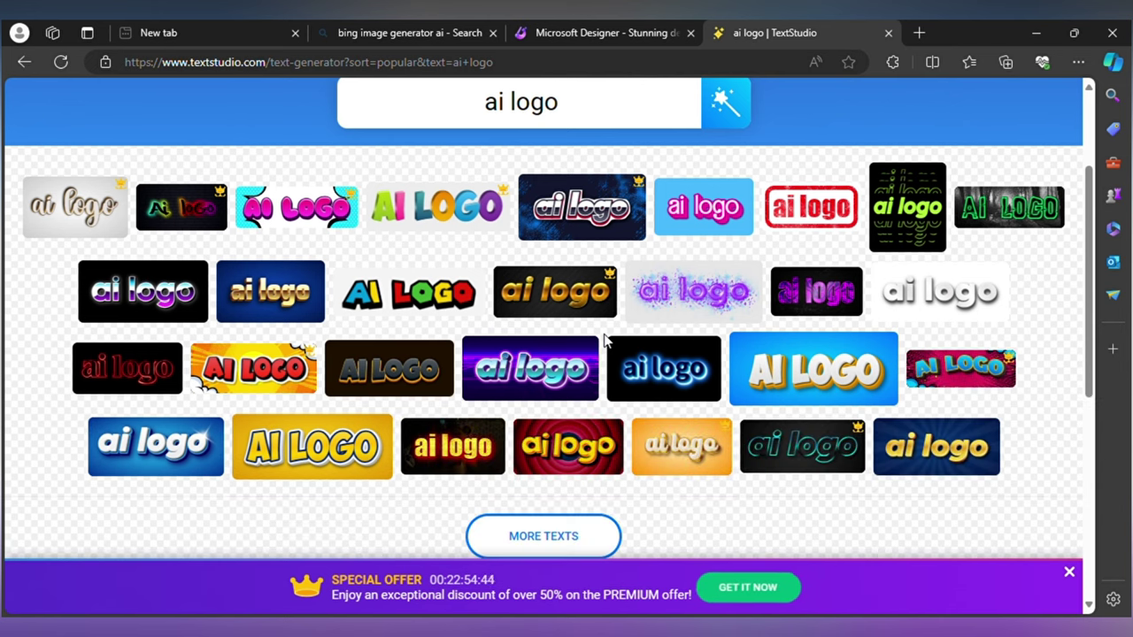
click(595, 342)
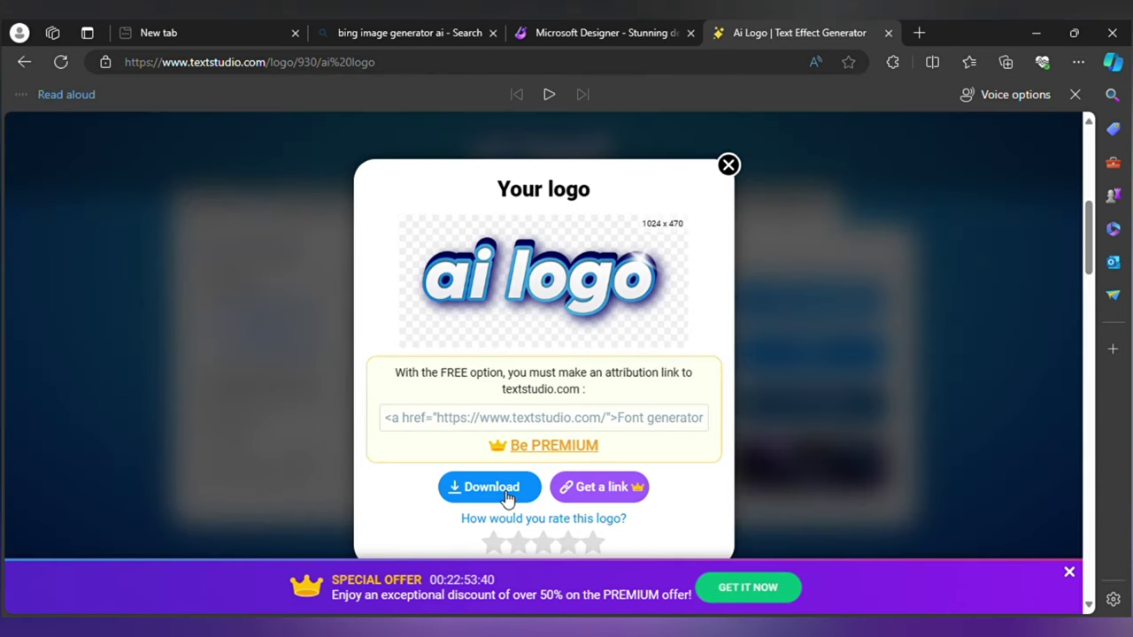
Step: Paste the logo into the Tech Industry's Future design, shrink it, and move it lower right
click(584, 32)
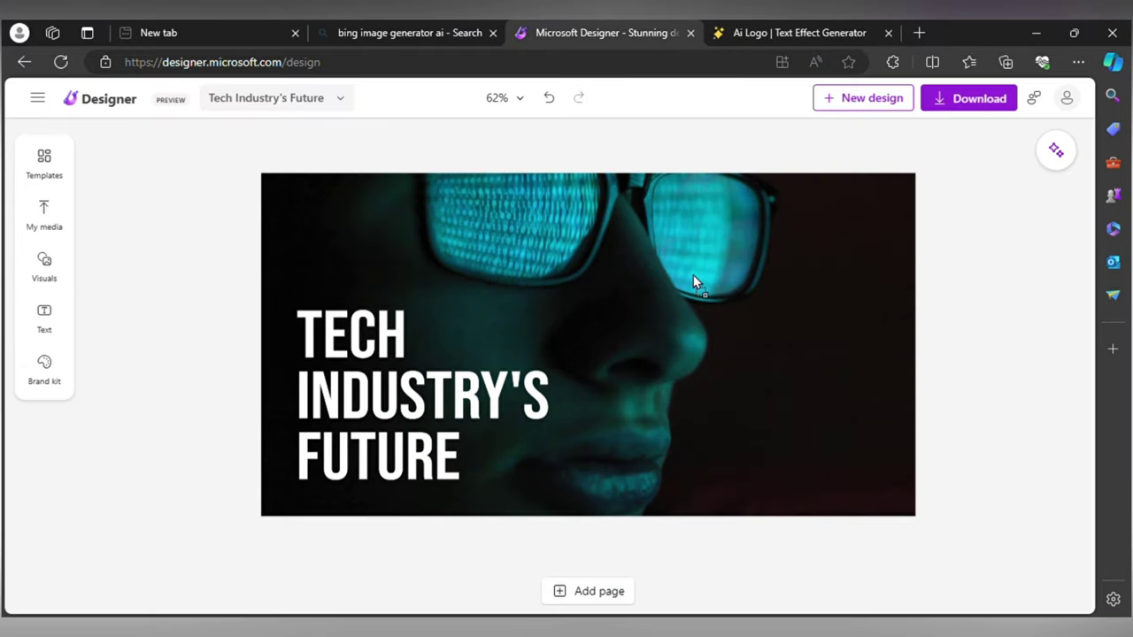
key(ctrl+v)
mouse_move(876, 352)
mouse_down()
mouse_move(724, 336)
mouse_move(832, 334)
mouse_up()
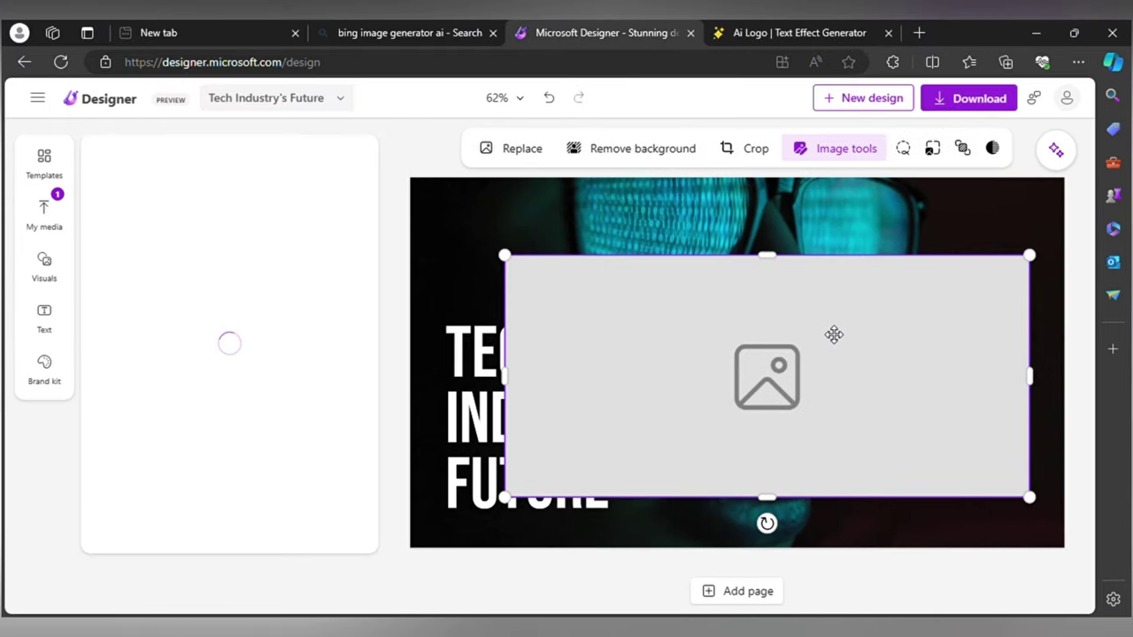
drag(1029, 496, 699, 390)
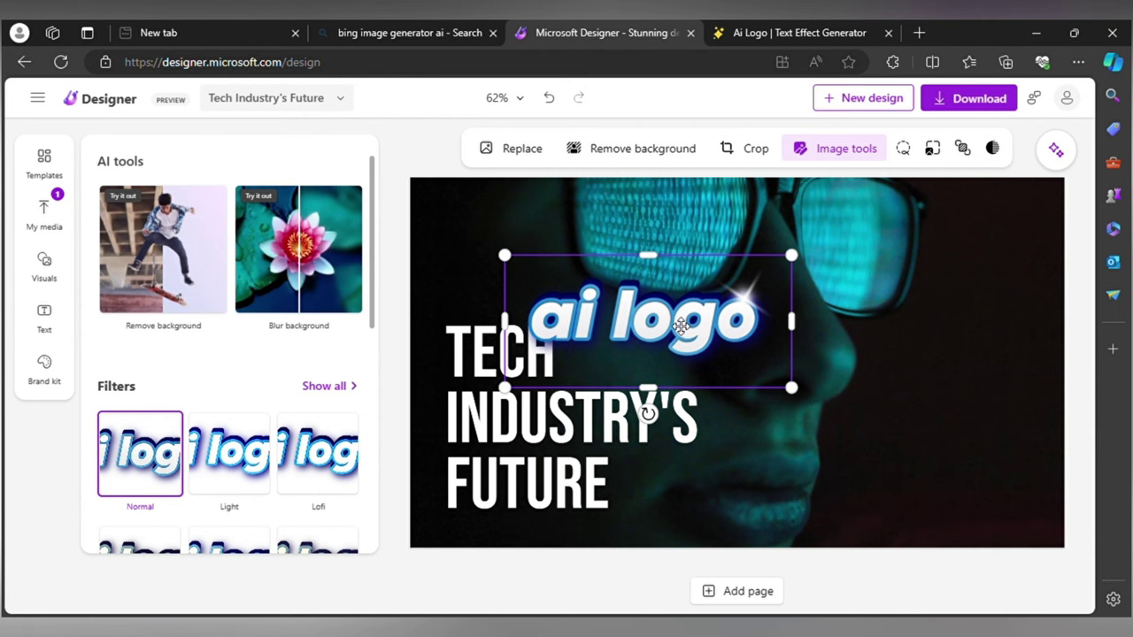
mouse_move(673, 322)
mouse_down()
mouse_move(977, 448)
mouse_move(952, 458)
mouse_up()
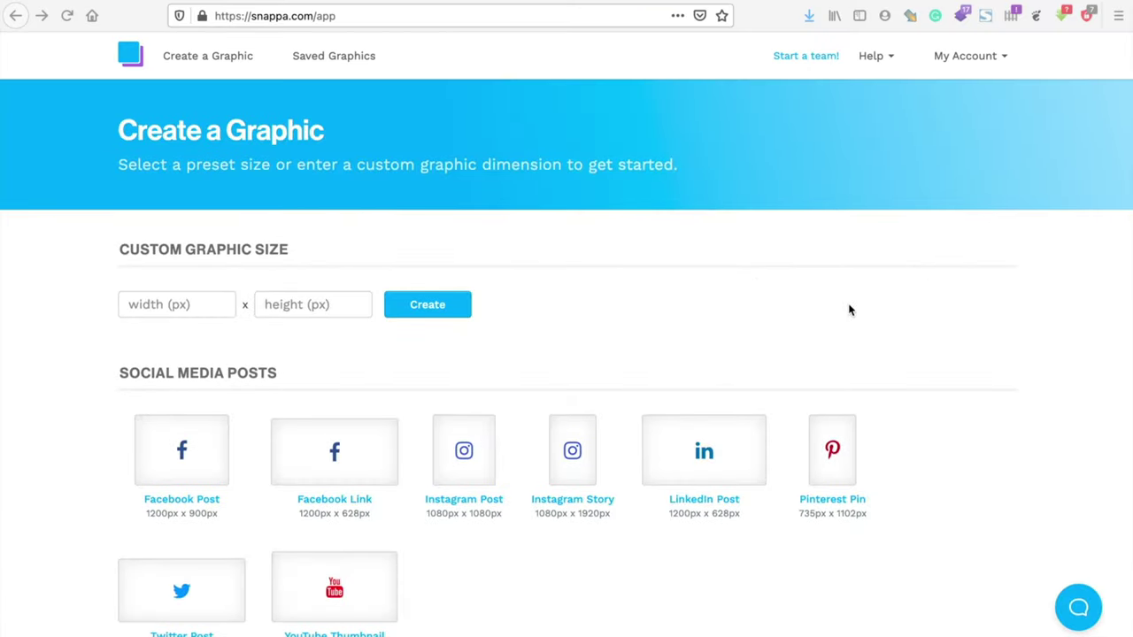
Step: Choose Snappa's 1280×720 YouTube Thumbnail preset and view its blank-canvas option
scroll(172, 207, down, 1)
scroll(650, 504, down, 3)
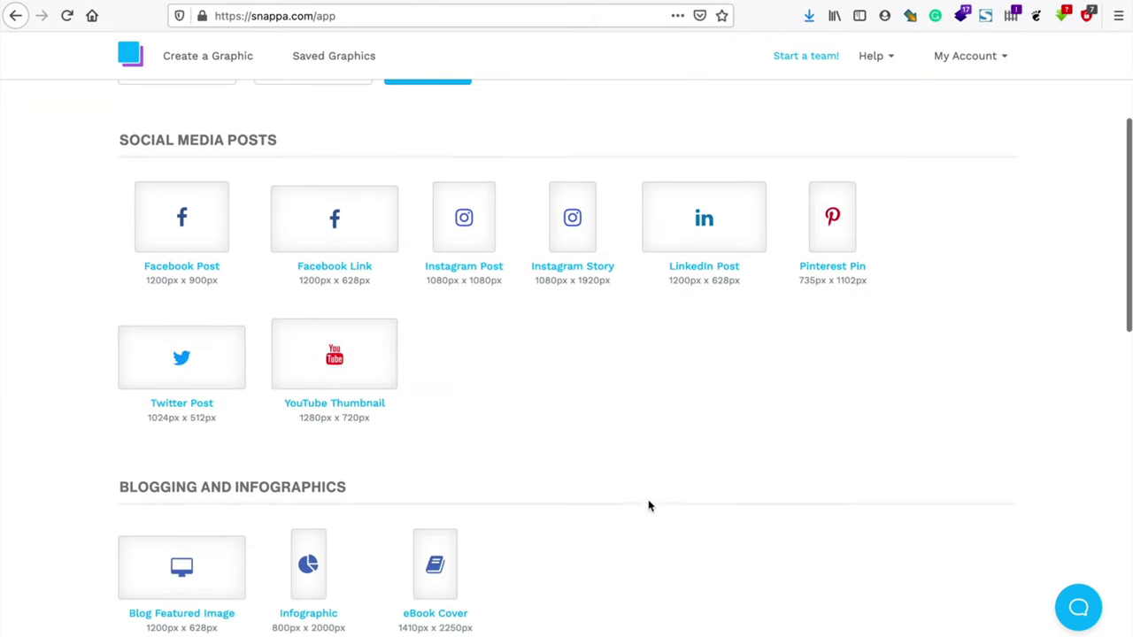
scroll(349, 322, down, 1)
scroll(178, 304, up, 4)
scroll(390, 460, down, 2)
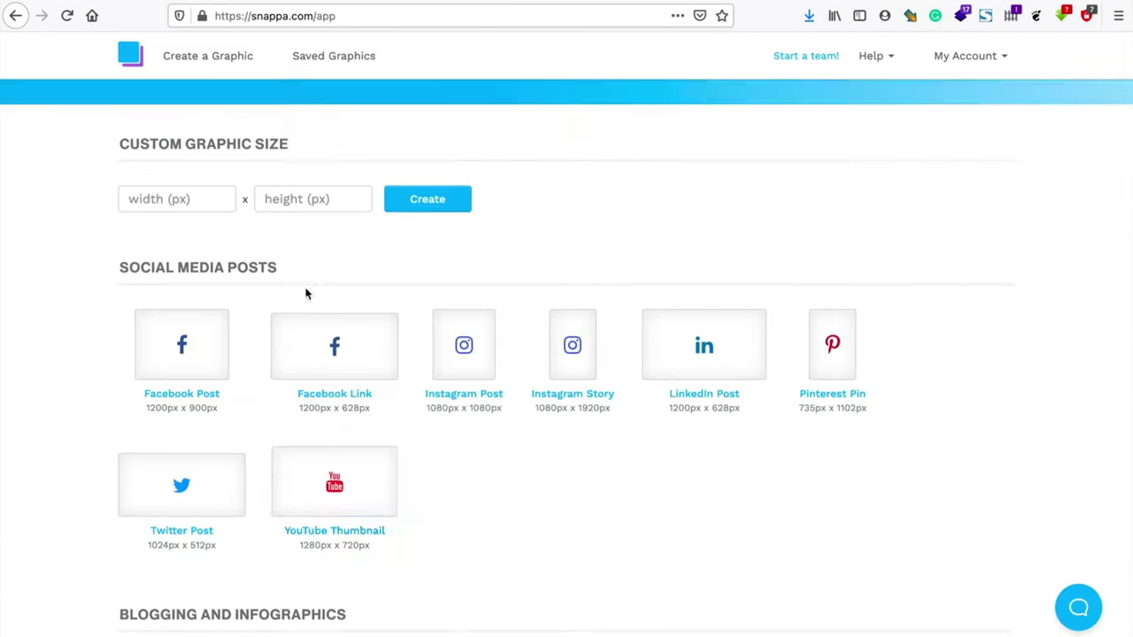
click(364, 458)
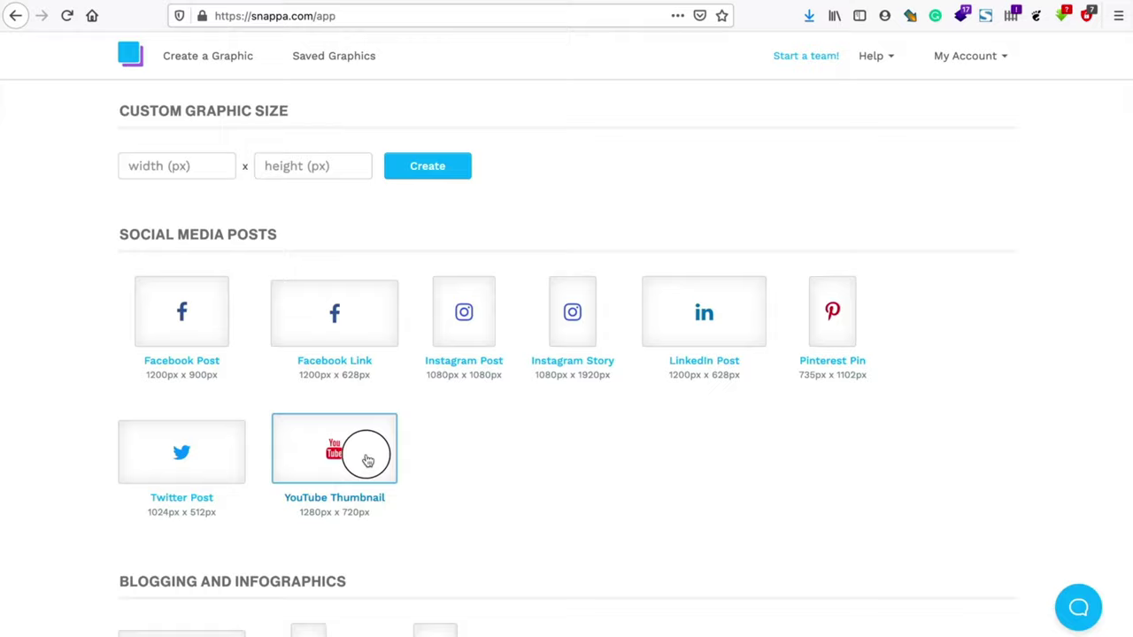
scroll(646, 291, down, 3)
scroll(649, 291, down, 4)
scroll(687, 403, up, 5)
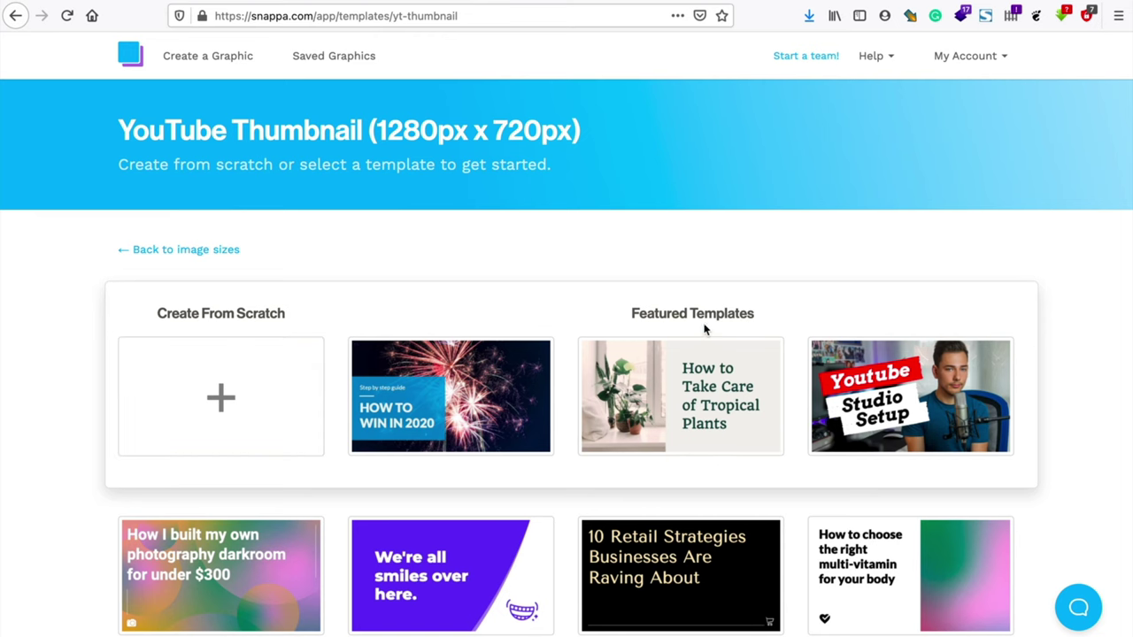
Step: Start a blank design and try oranges photo, blue wave pattern, and cat photo backgrounds, removing each
click(304, 329)
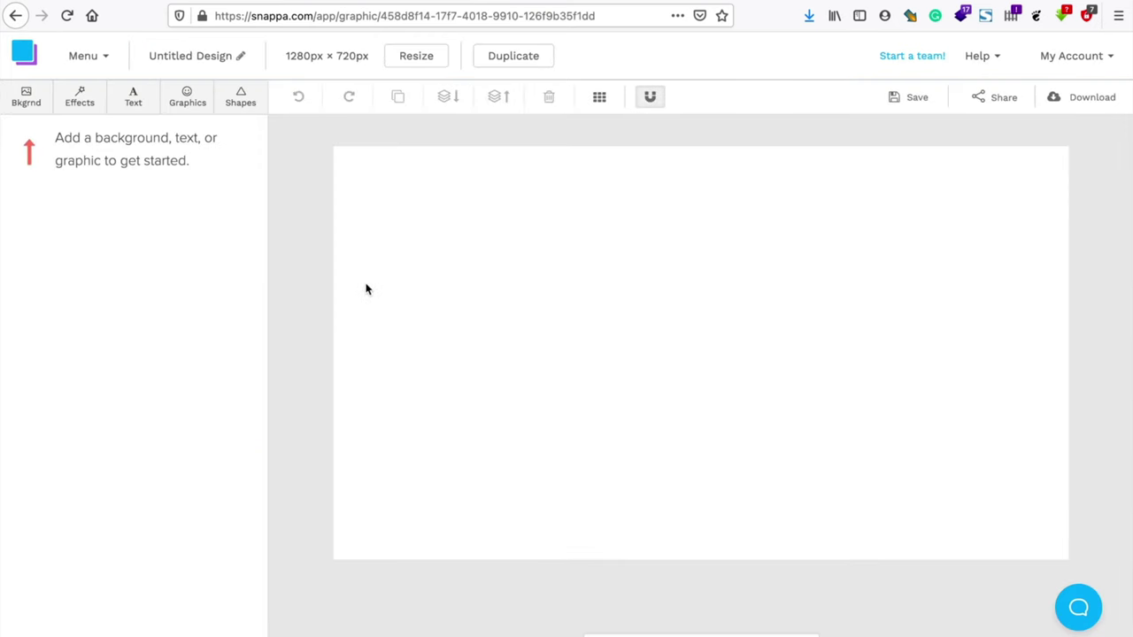
click(29, 100)
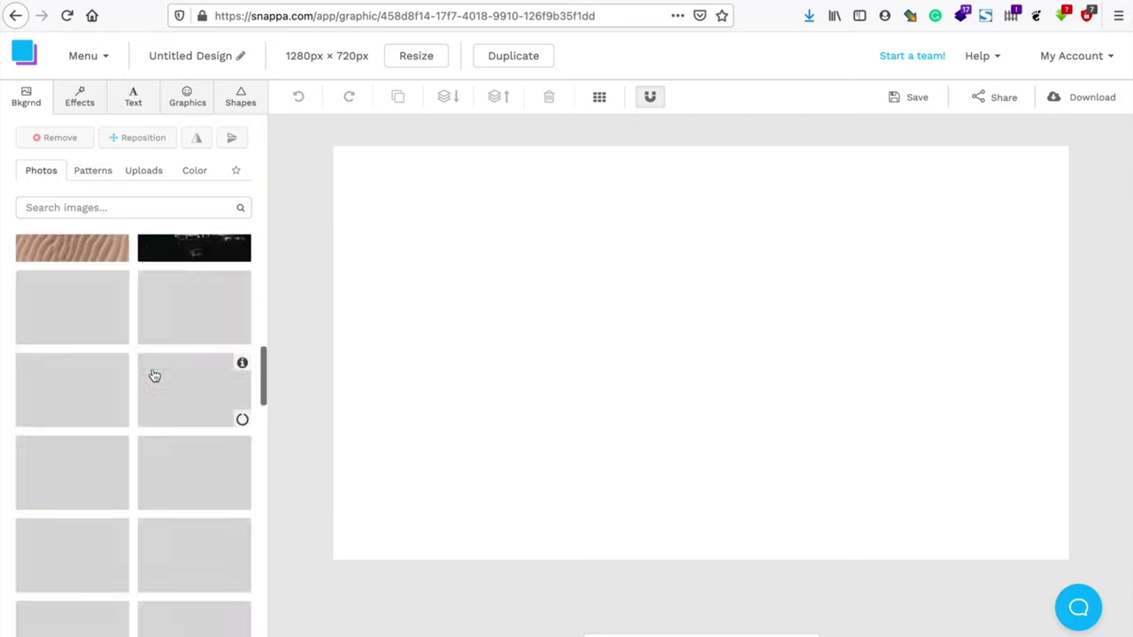
click(97, 350)
click(102, 209)
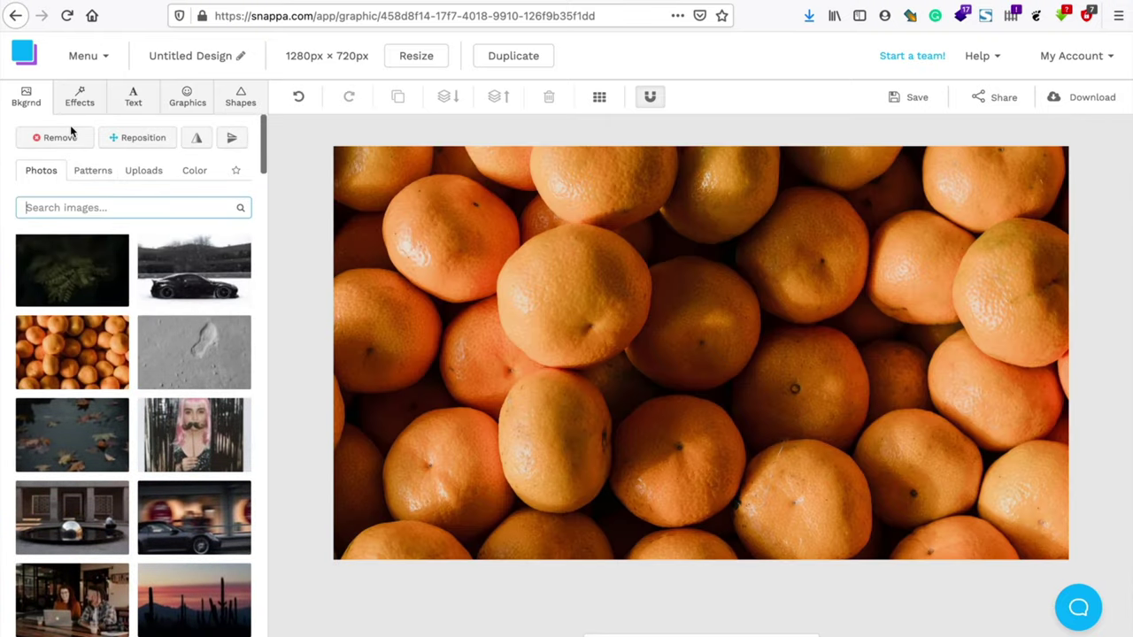
click(59, 137)
click(93, 170)
scroll(172, 281, down, 5)
scroll(177, 301, up, 5)
click(180, 321)
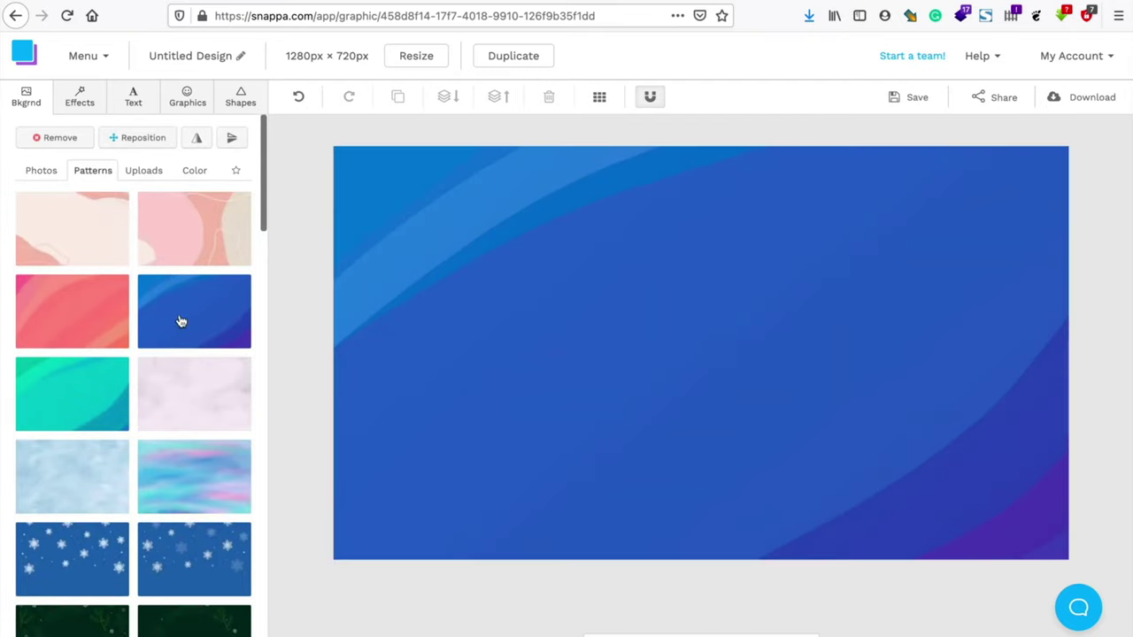
click(59, 137)
click(144, 170)
scroll(119, 467, down, 1)
click(71, 588)
click(59, 137)
Step: Set the background to a solid blue colour
click(195, 170)
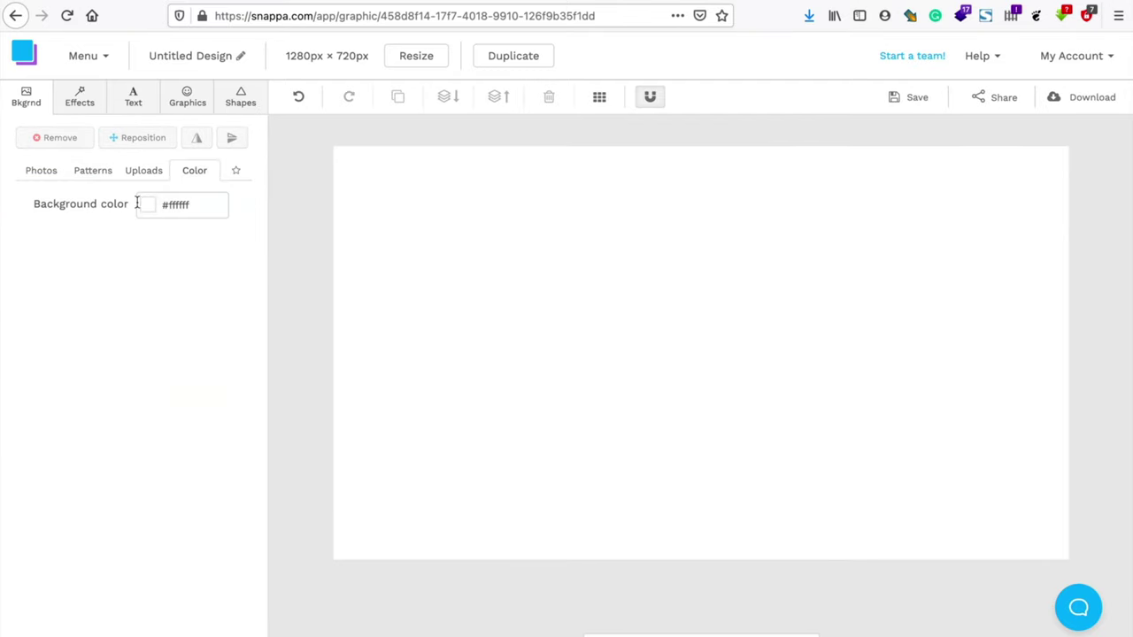
click(141, 204)
click(272, 254)
click(248, 319)
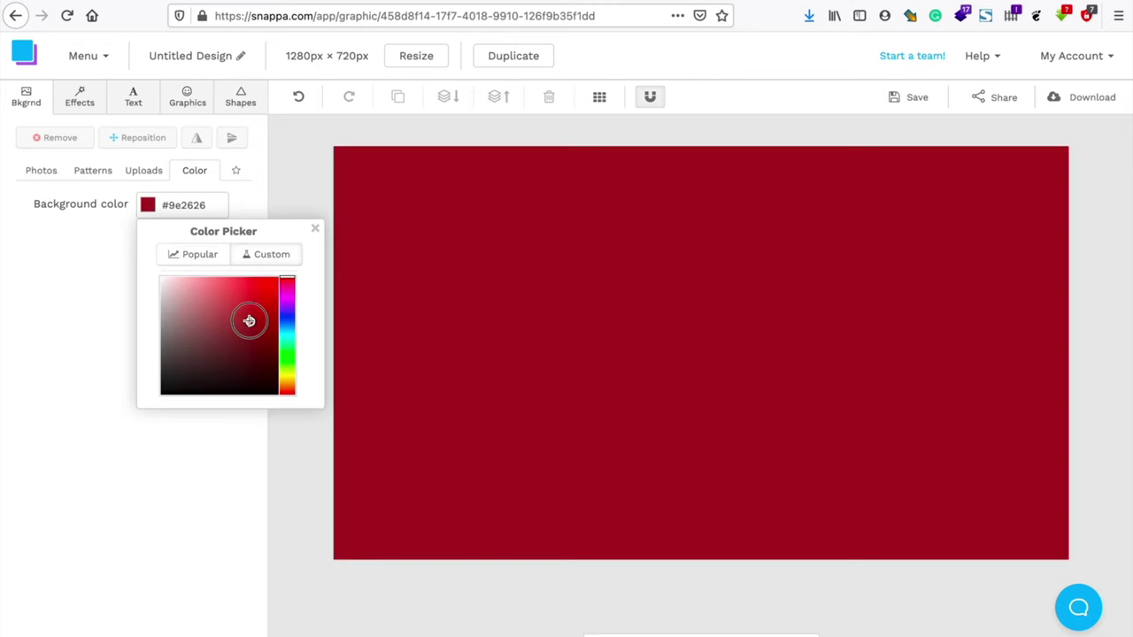
click(193, 254)
click(227, 331)
click(196, 203)
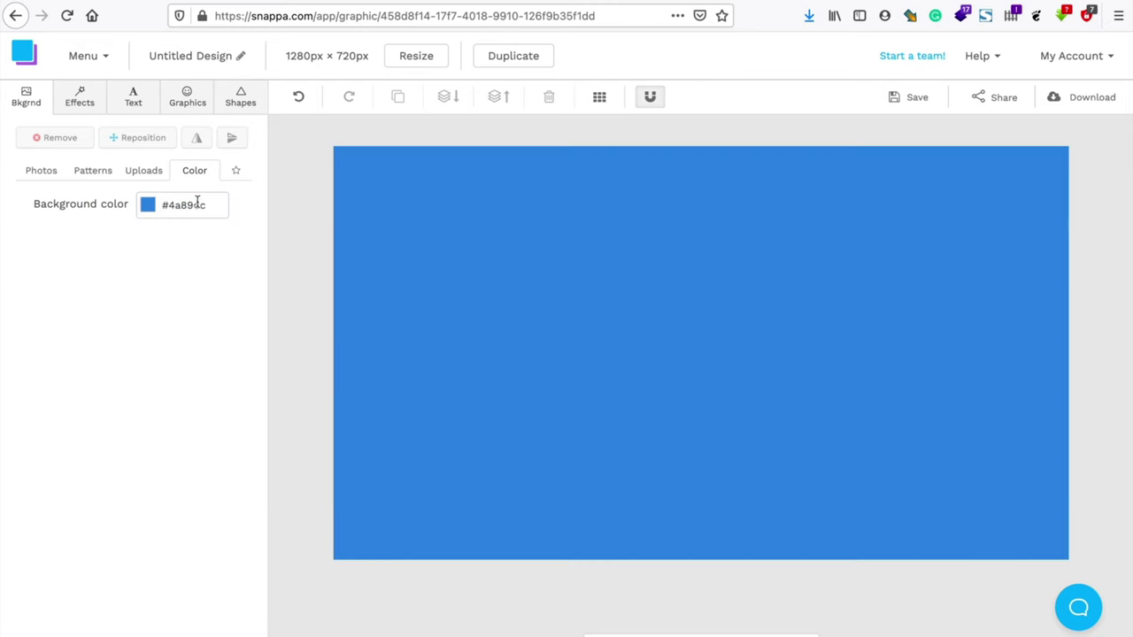
Step: Add an 'Aldi Portable Blender' heading, left-align it, and position it
click(134, 98)
click(133, 154)
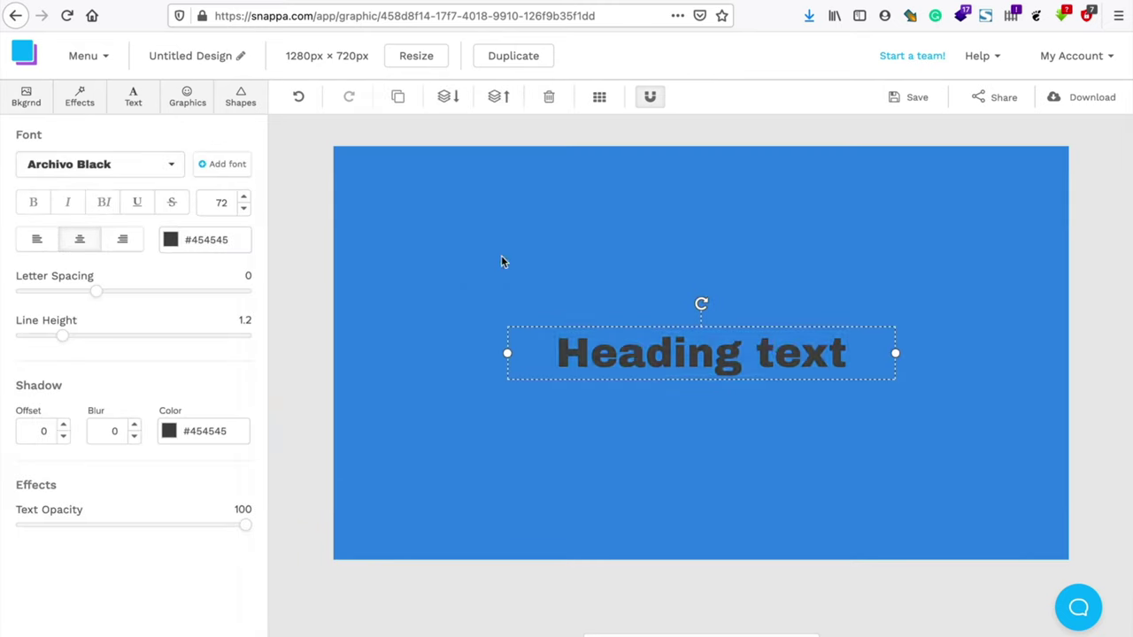
text(Aldi Portable Blender)
drag(544, 351, 526, 329)
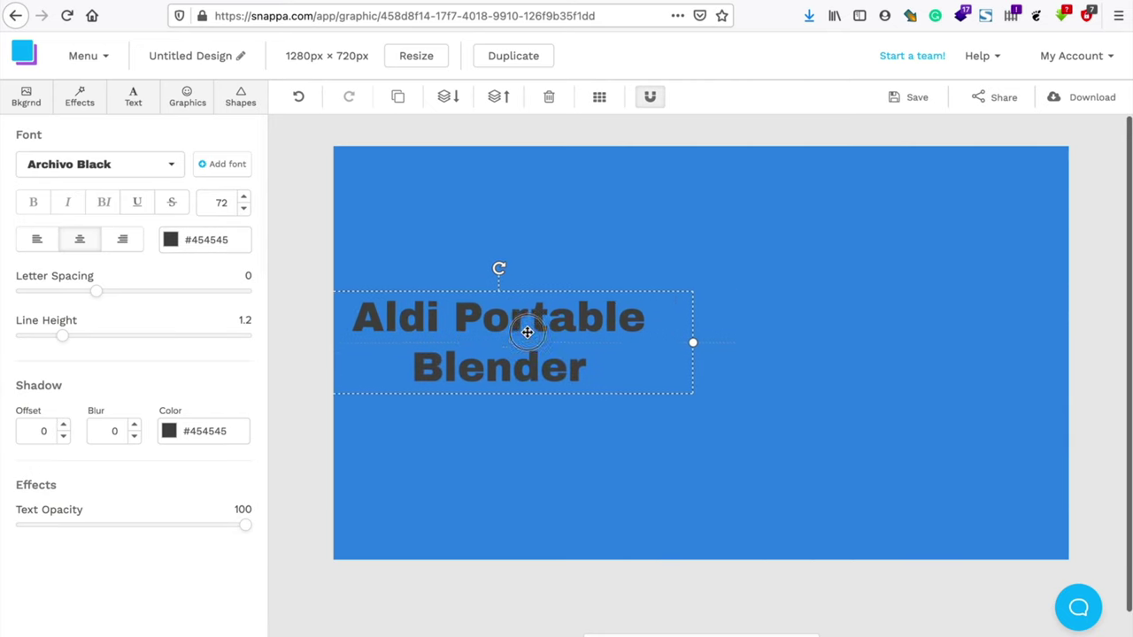
click(601, 97)
drag(590, 376, 602, 371)
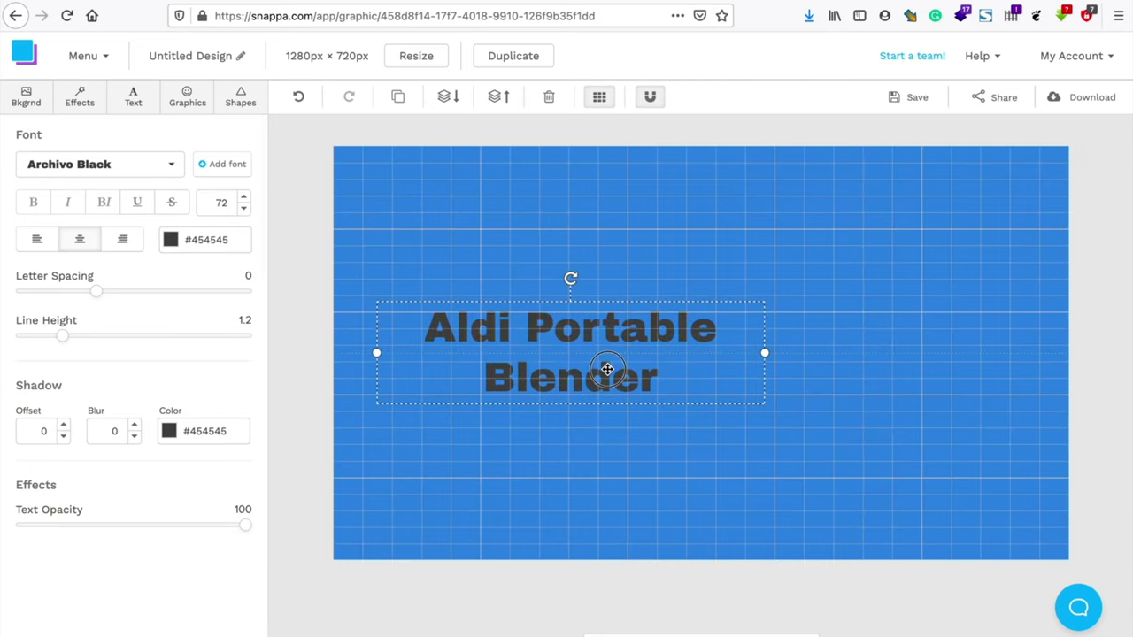
click(600, 97)
click(36, 239)
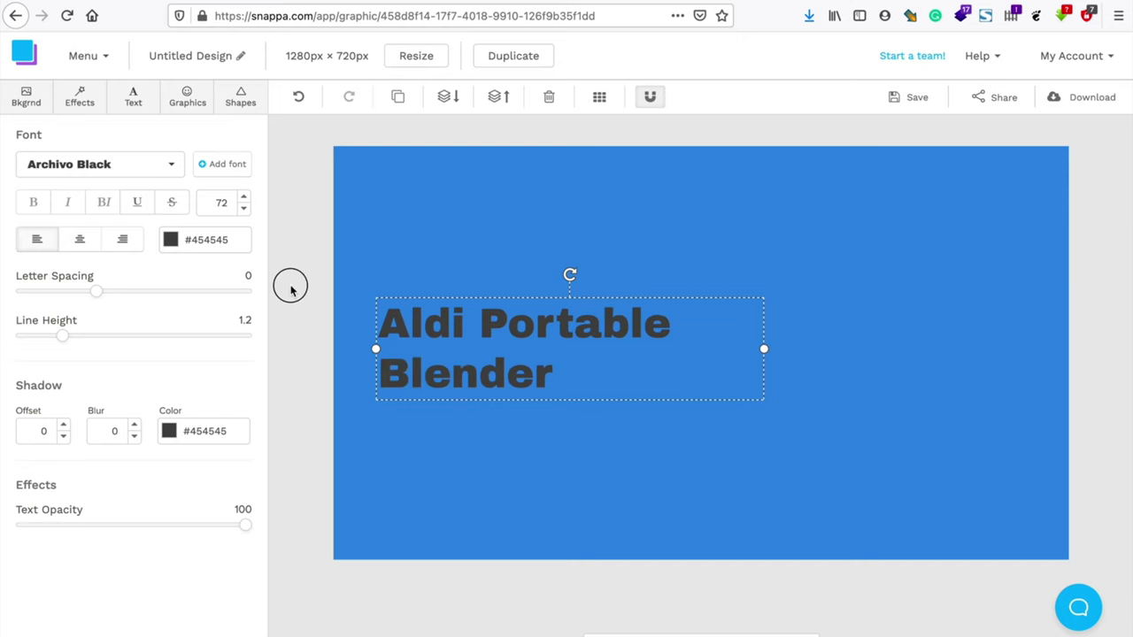
drag(447, 319, 480, 325)
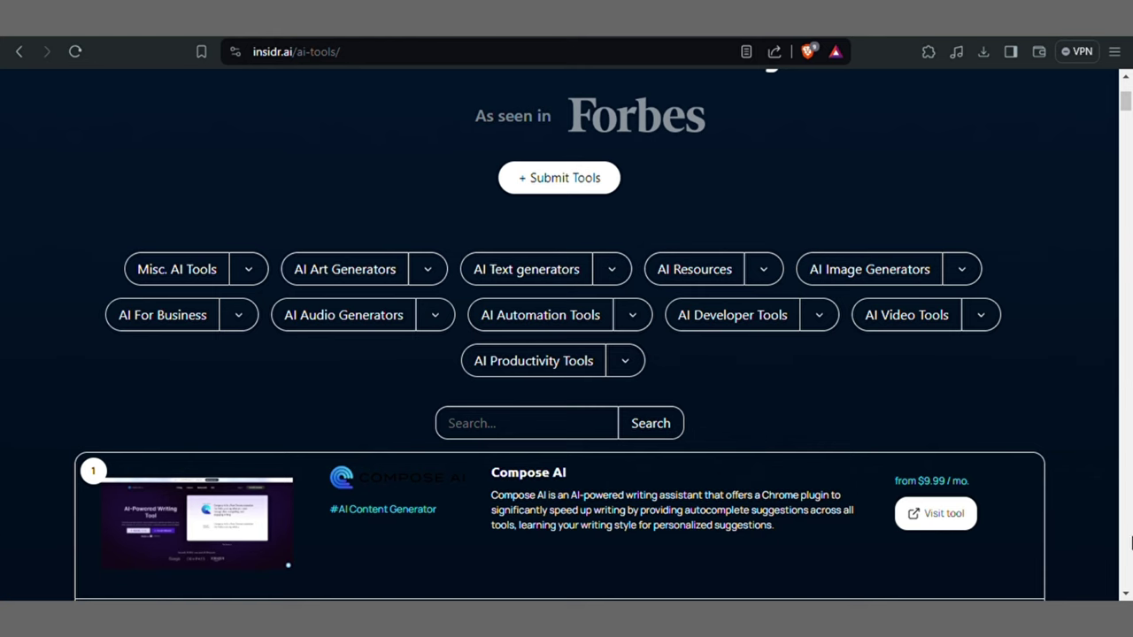
Step: Scroll to the bottom of the Insidr.ai tools list and jump to page 3
scroll(850, 443, down, 2)
scroll(842, 422, down, 5)
scroll(842, 422, down, 6)
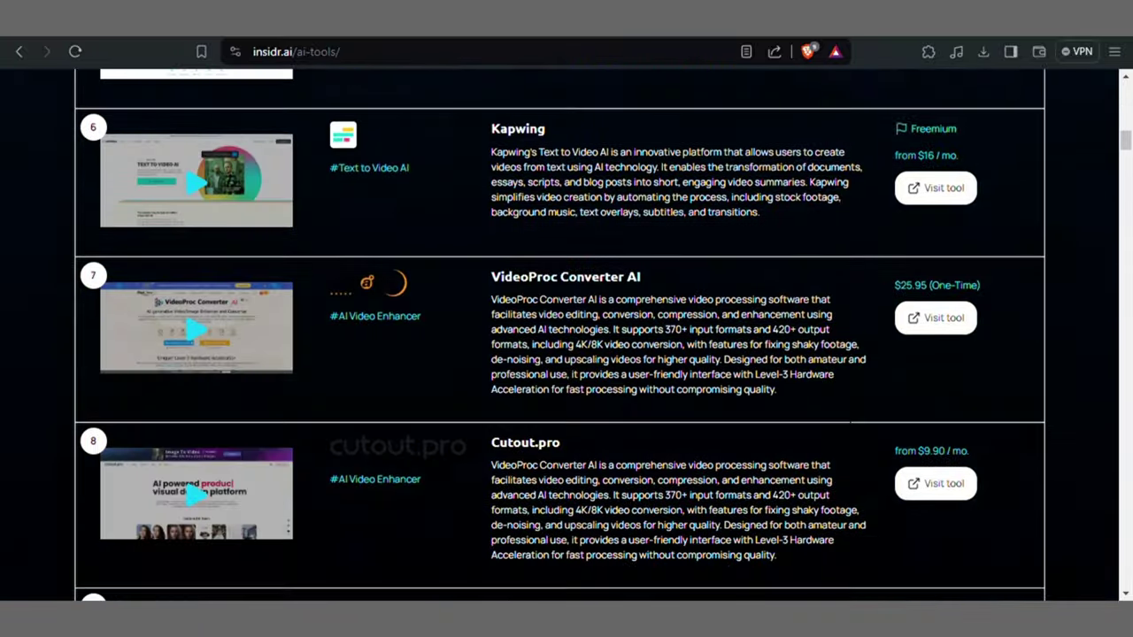
scroll(630, 289, down, 5)
scroll(630, 289, down, 6)
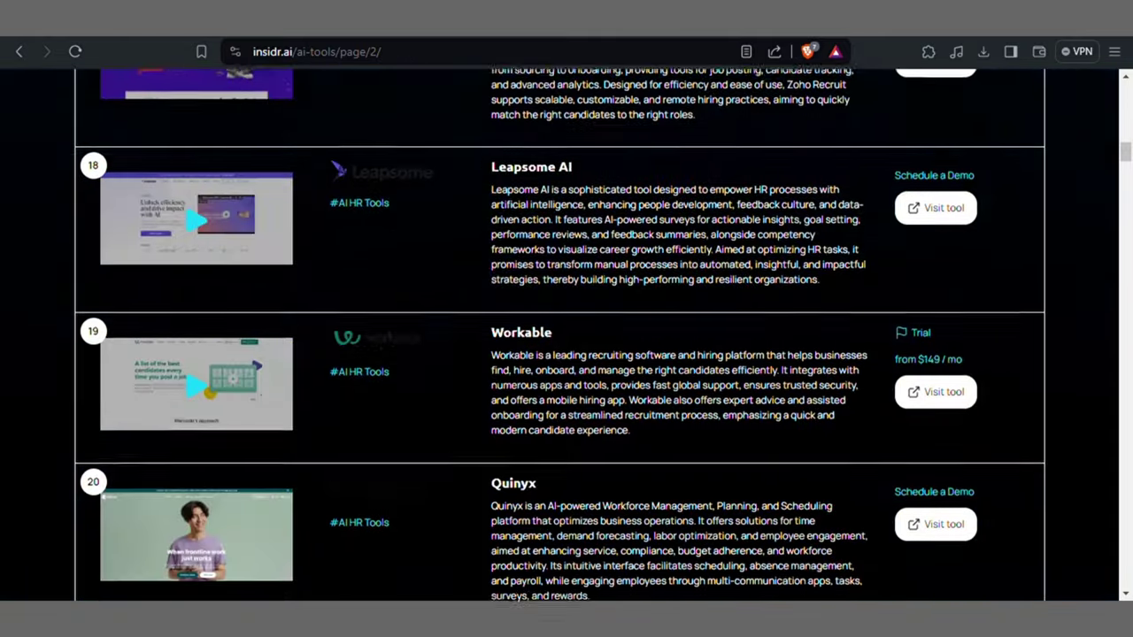
scroll(630, 289, down, 4)
click(548, 323)
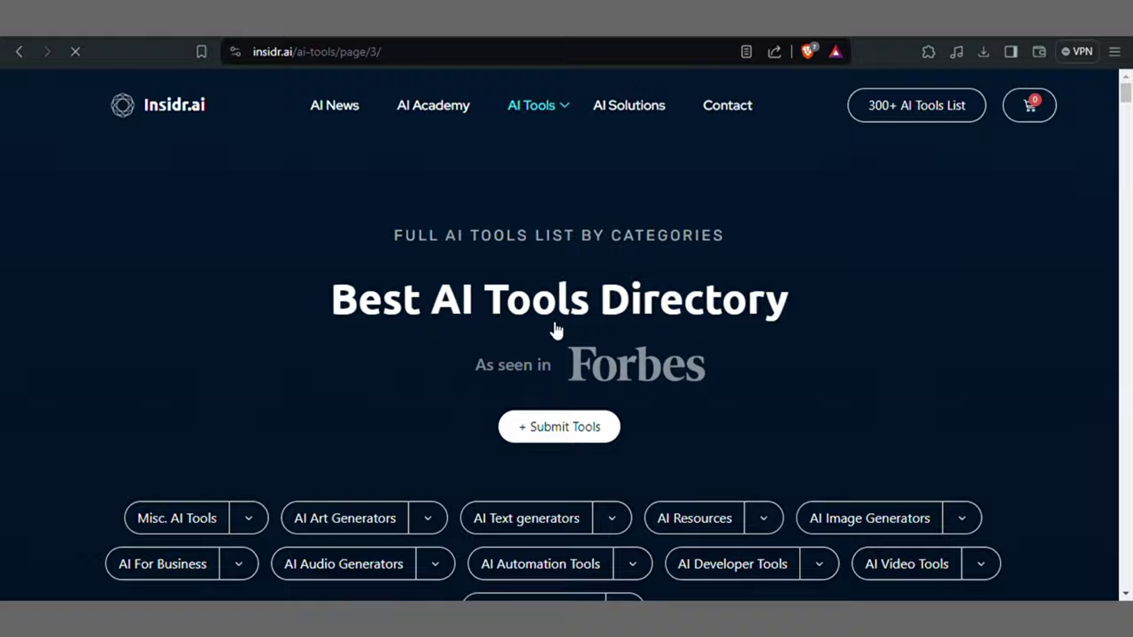
Step: Browse the page 3 listings, including Camp, invideo's Video Maker and Canva
scroll(554, 328, down, 3)
scroll(554, 328, down, 6)
scroll(556, 330, down, 3)
scroll(554, 328, down, 4)
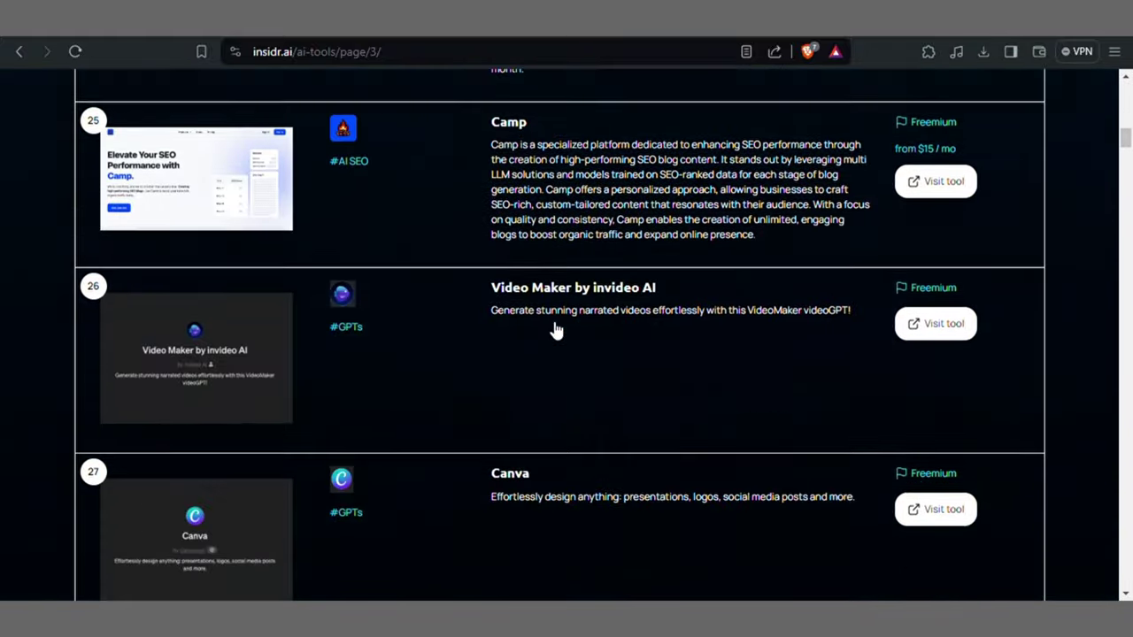